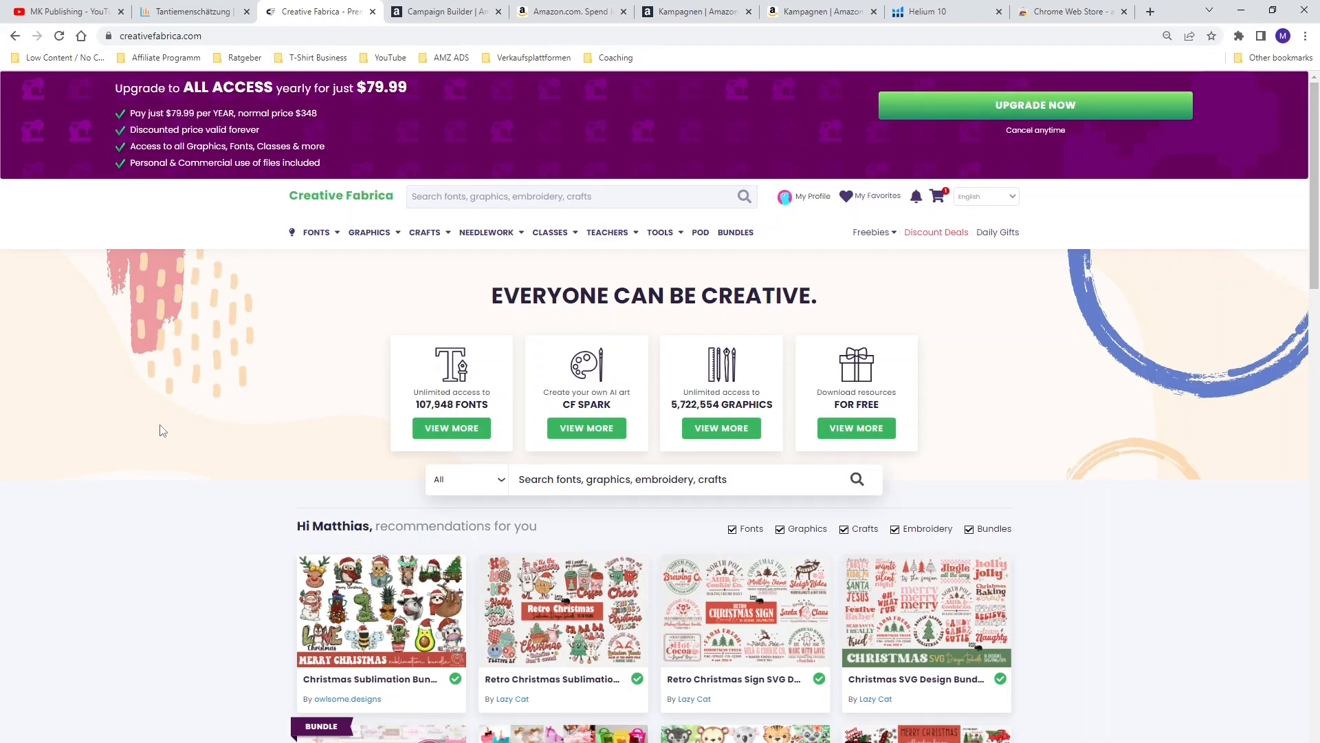
scroll(163, 431, down, 1)
scroll(163, 430, down, 2)
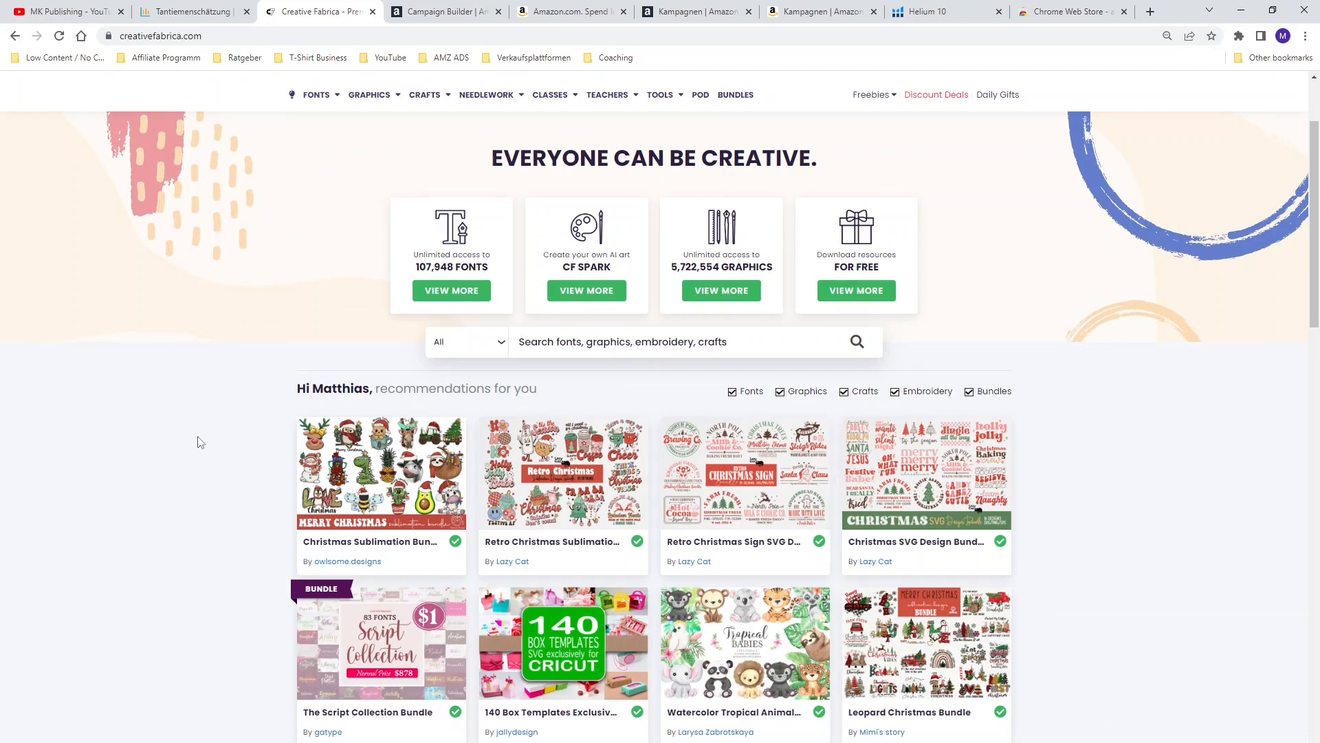
scroll(199, 442, up, 2)
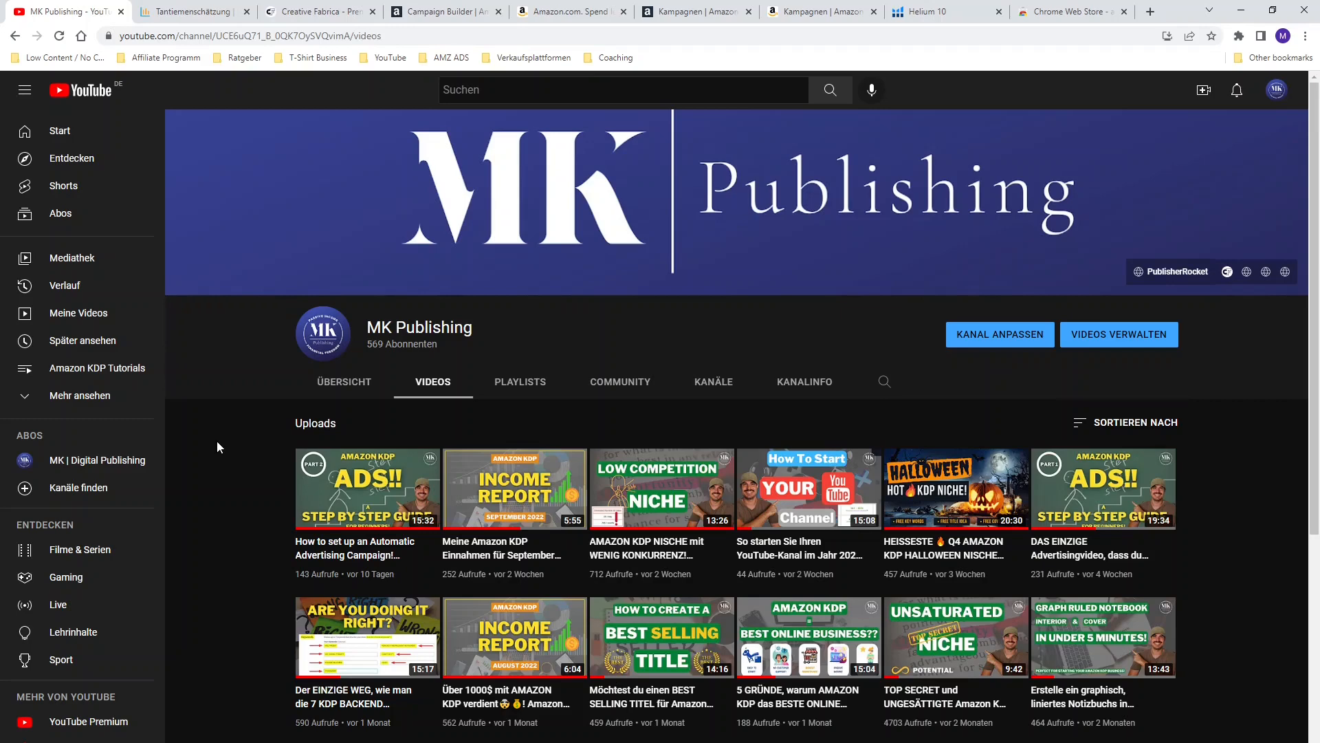
click(168, 8)
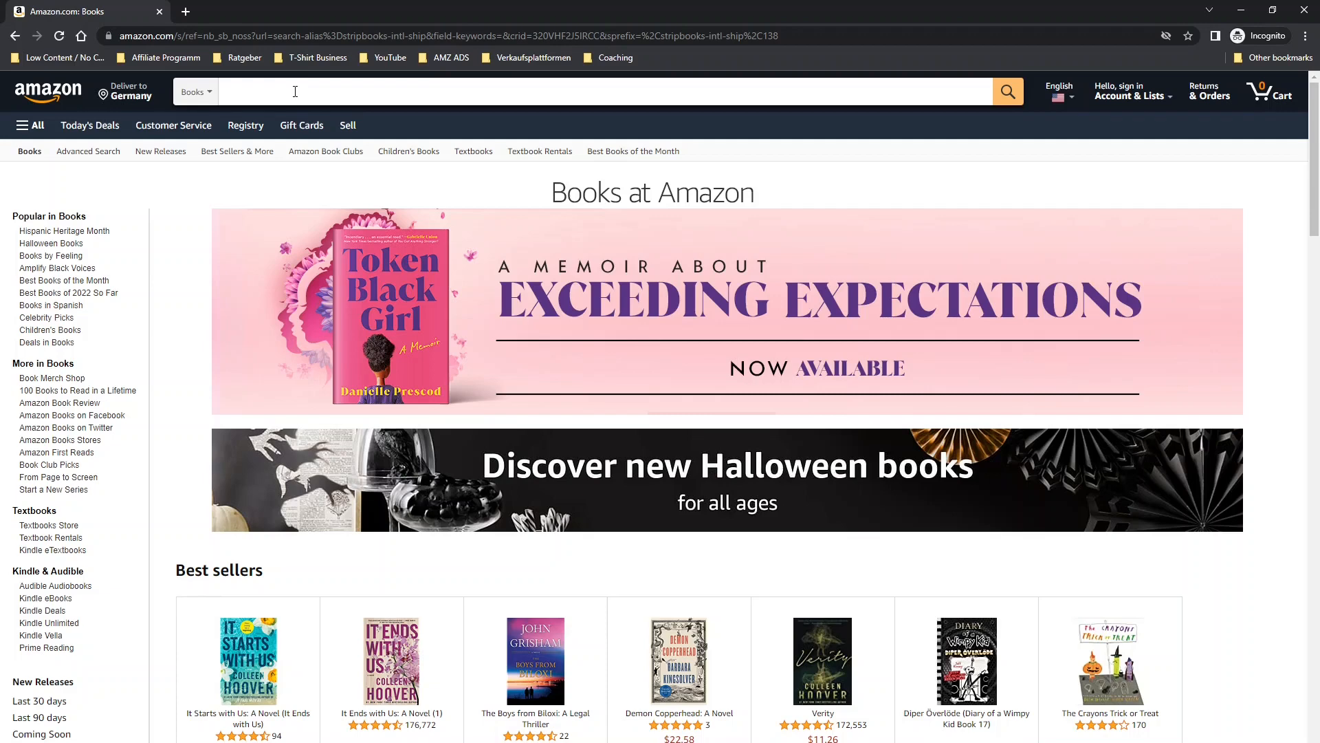
Look up Amazon book suggestions for "composition notebook for girls" and record "composition notebook for girls ages 8-12" in cell A3 of the Excel sheet
click(295, 91)
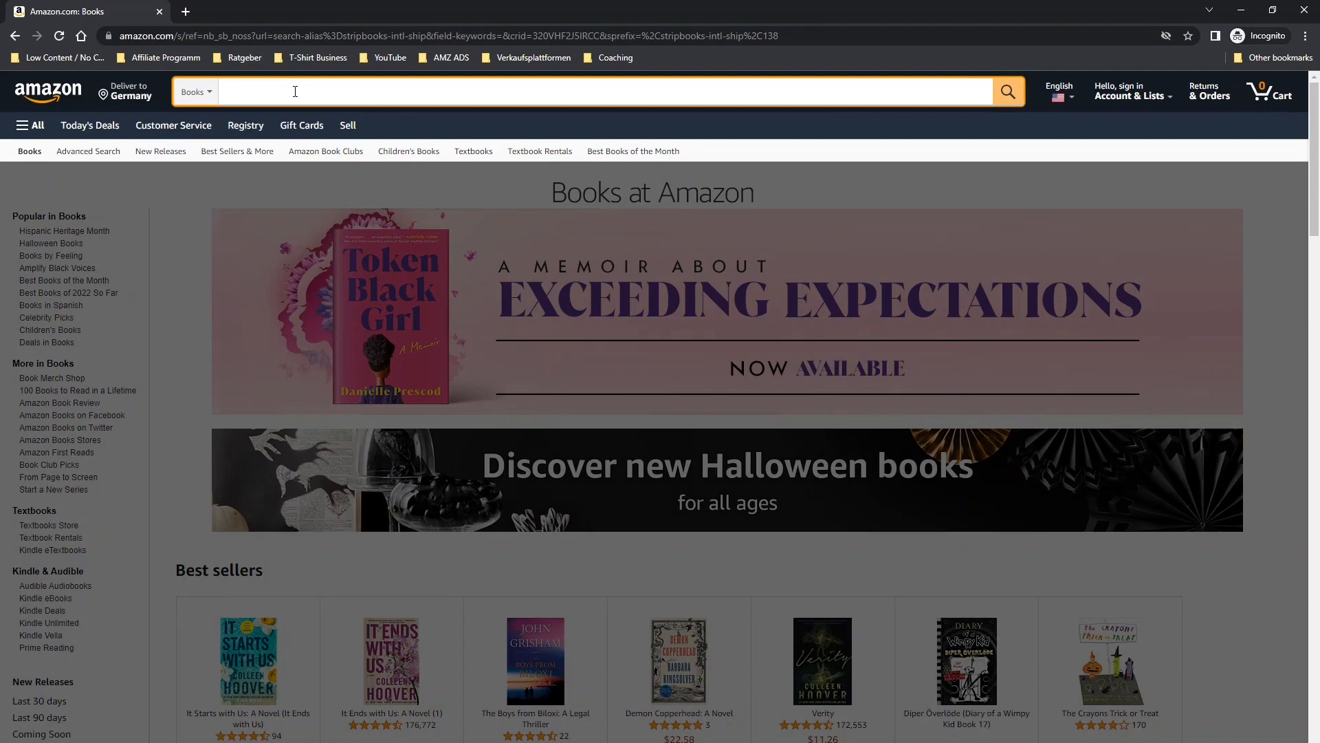
text(composition notebook for girls)
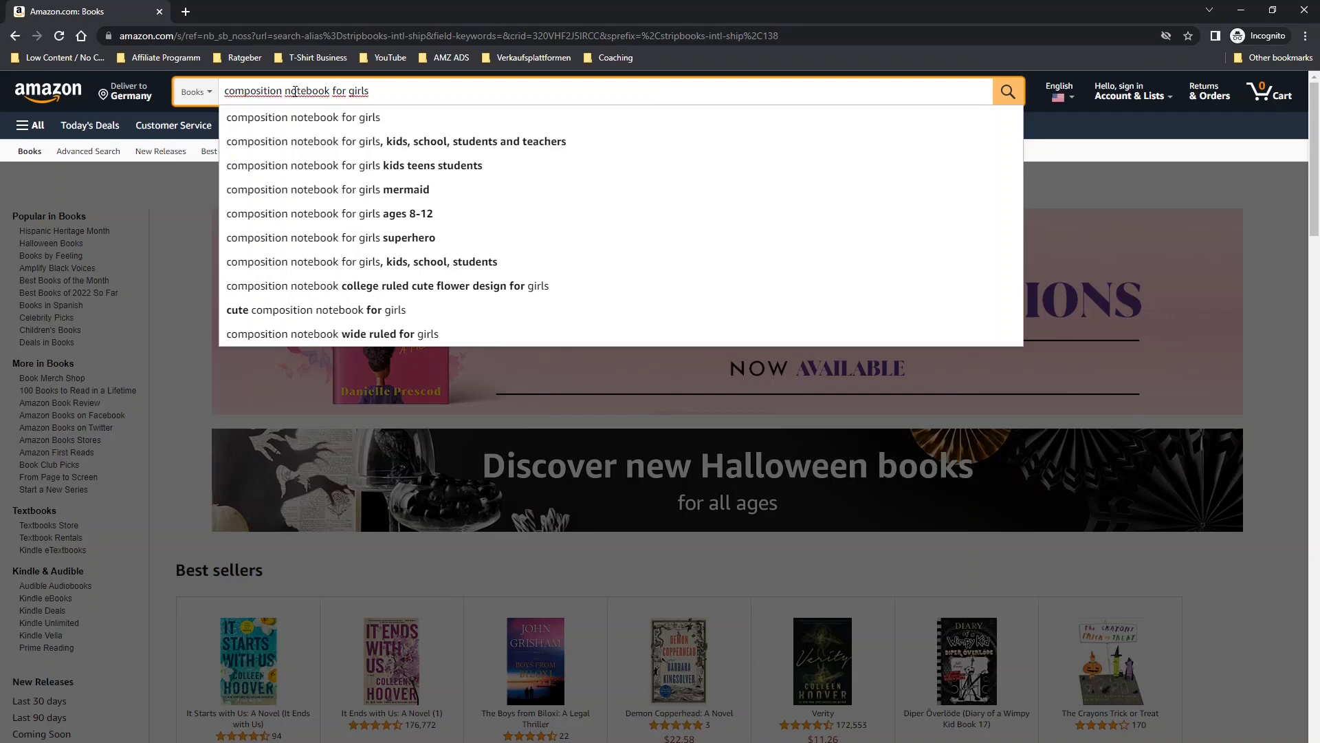
key(alt+Tab)
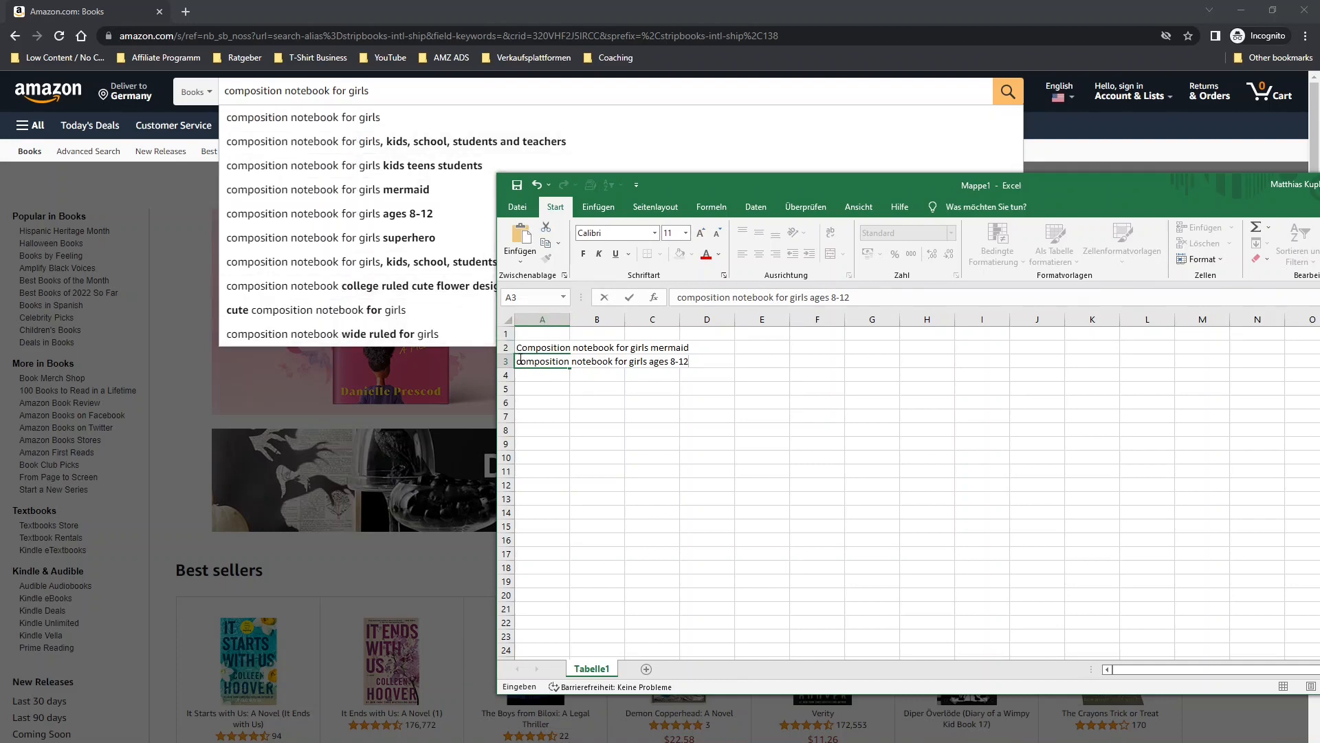
key(Return)
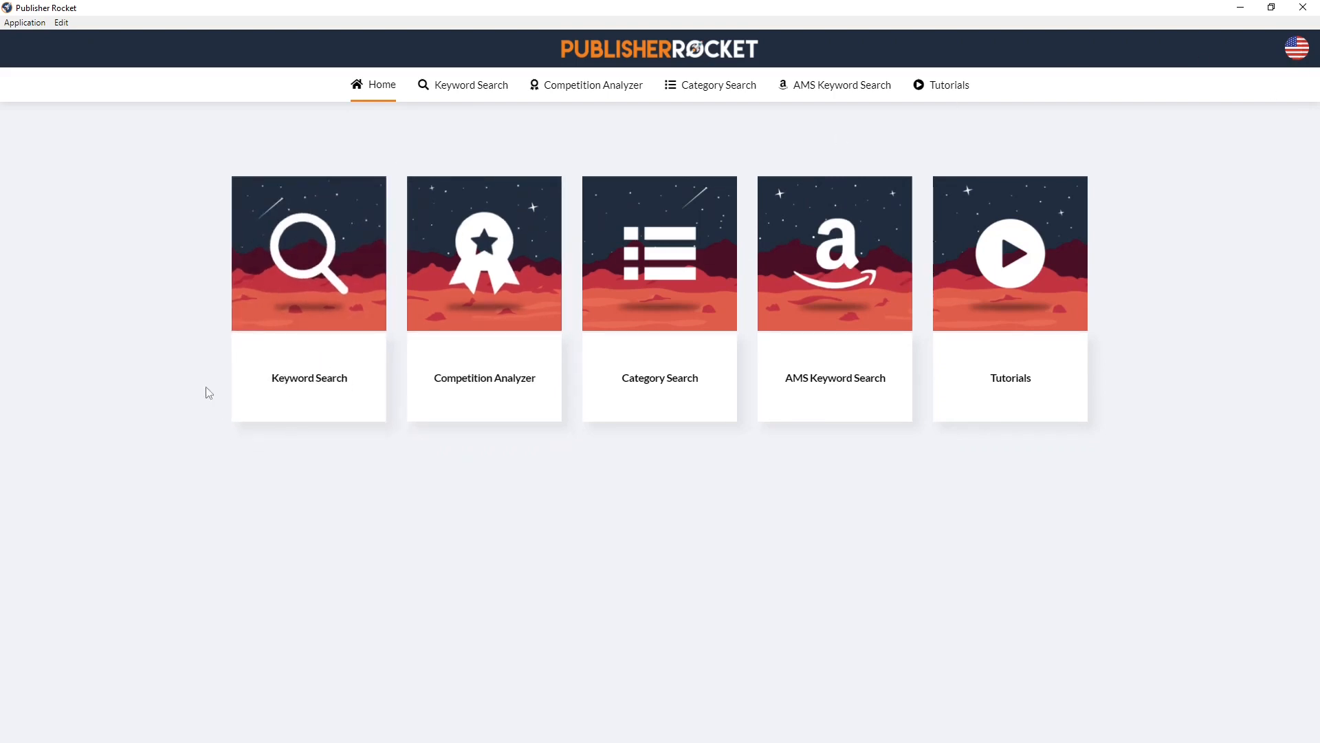
Run a Publisher Rocket keyword search for "composition notebook girls" in Books
click(290, 389)
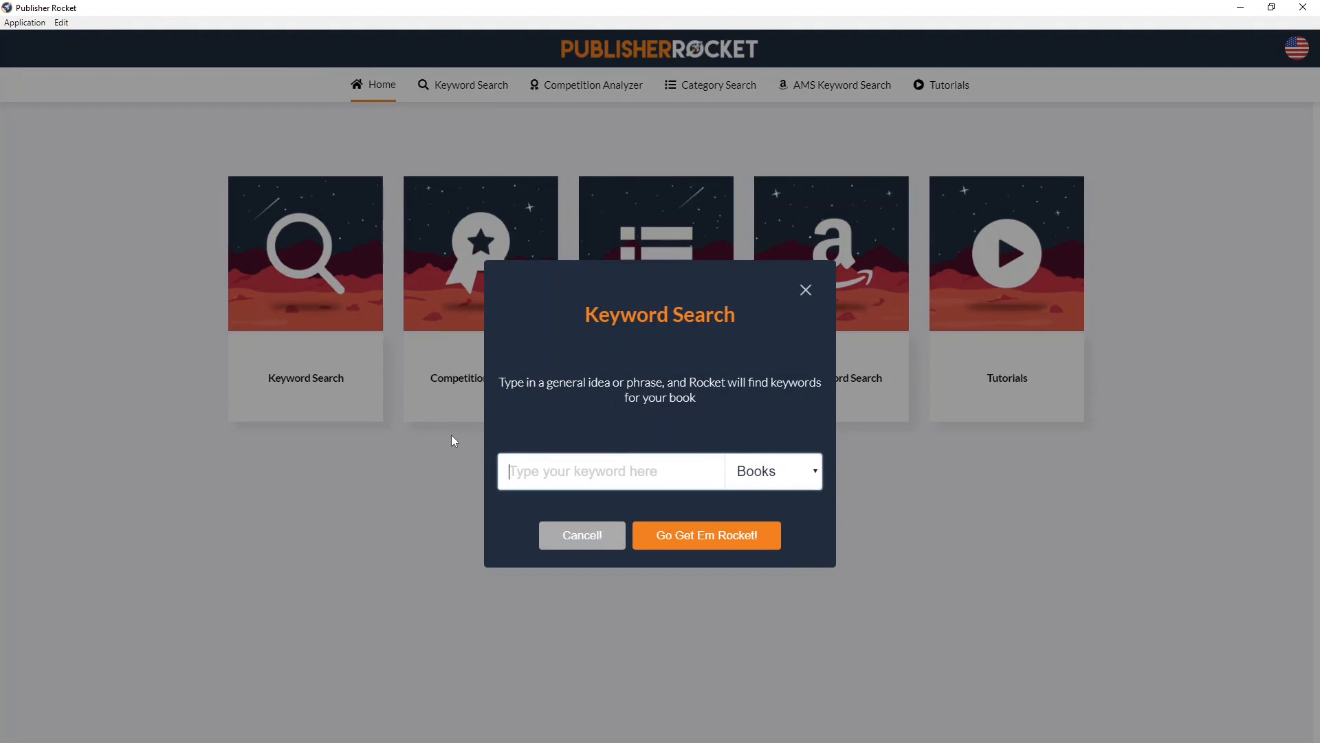
text(composition notebook girls)
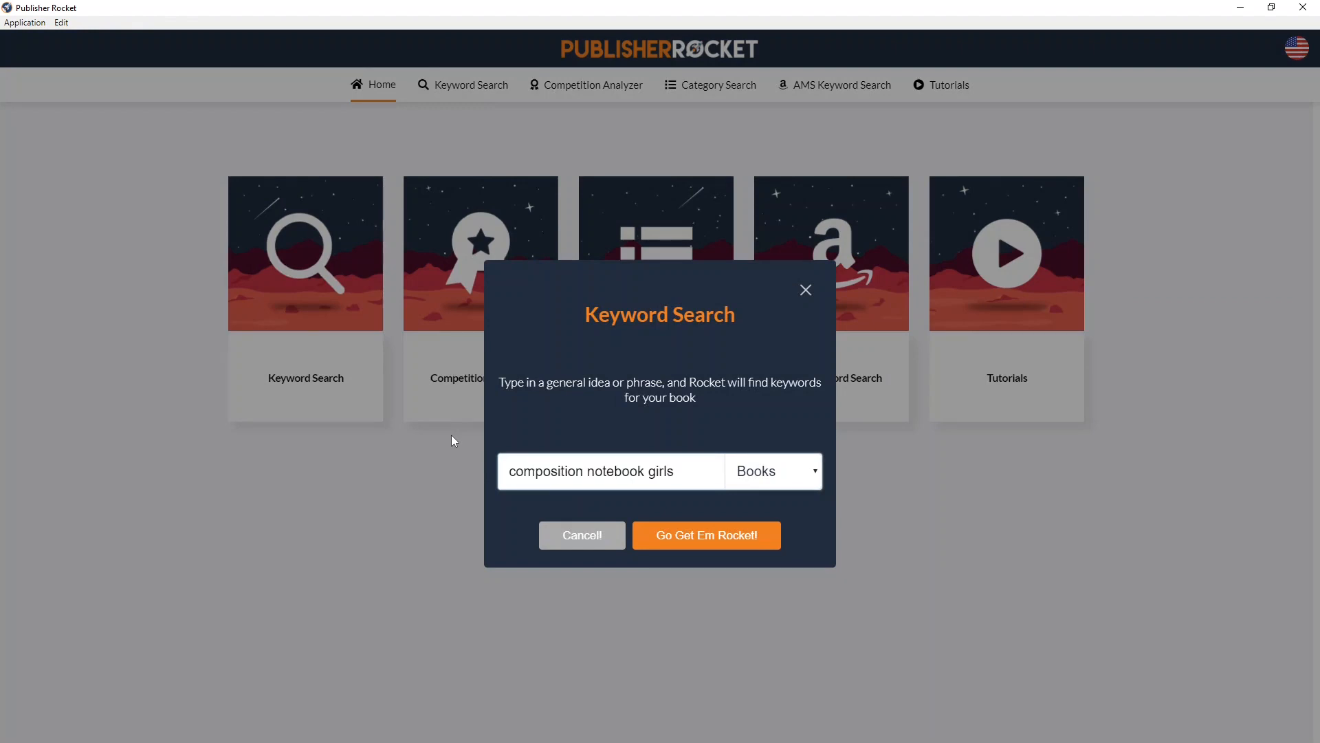
key(Return)
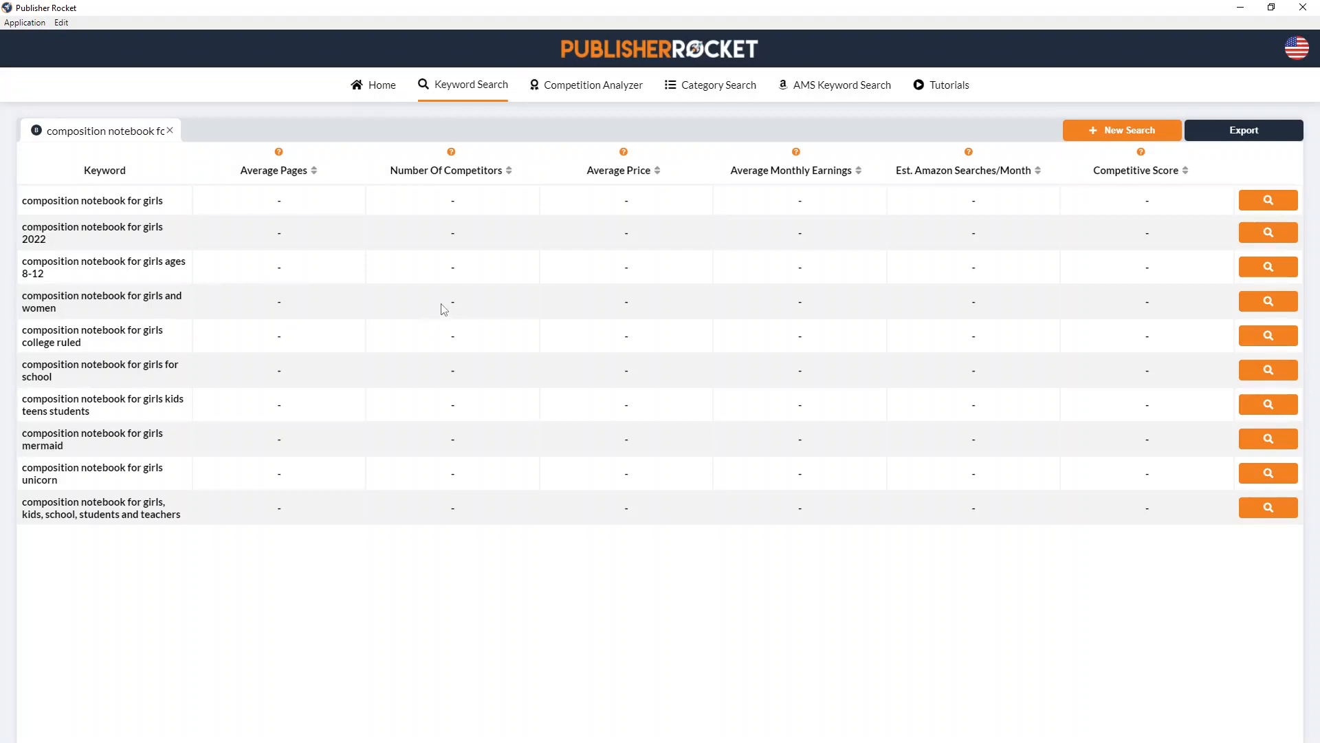
Analyze the competition and search data for all ten listed composition notebook keywords
click(1284, 206)
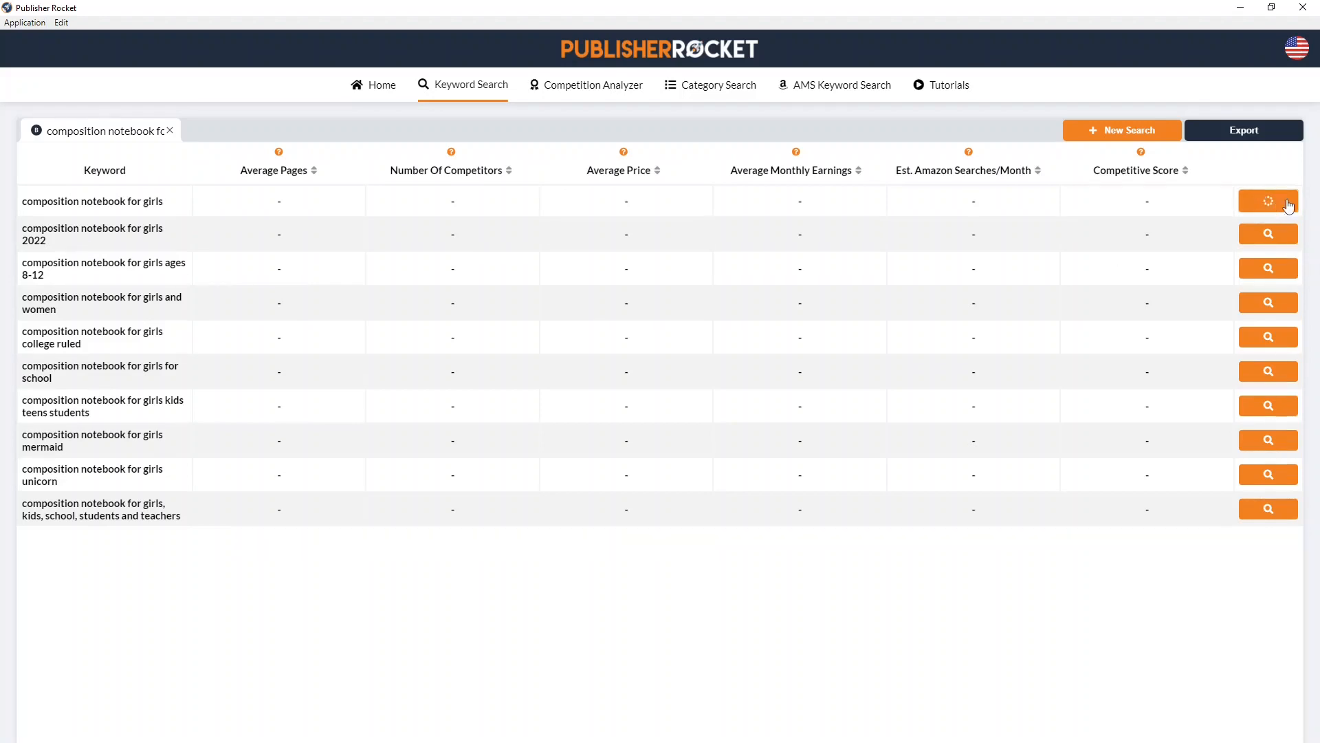
click(1273, 233)
click(1268, 268)
click(1269, 302)
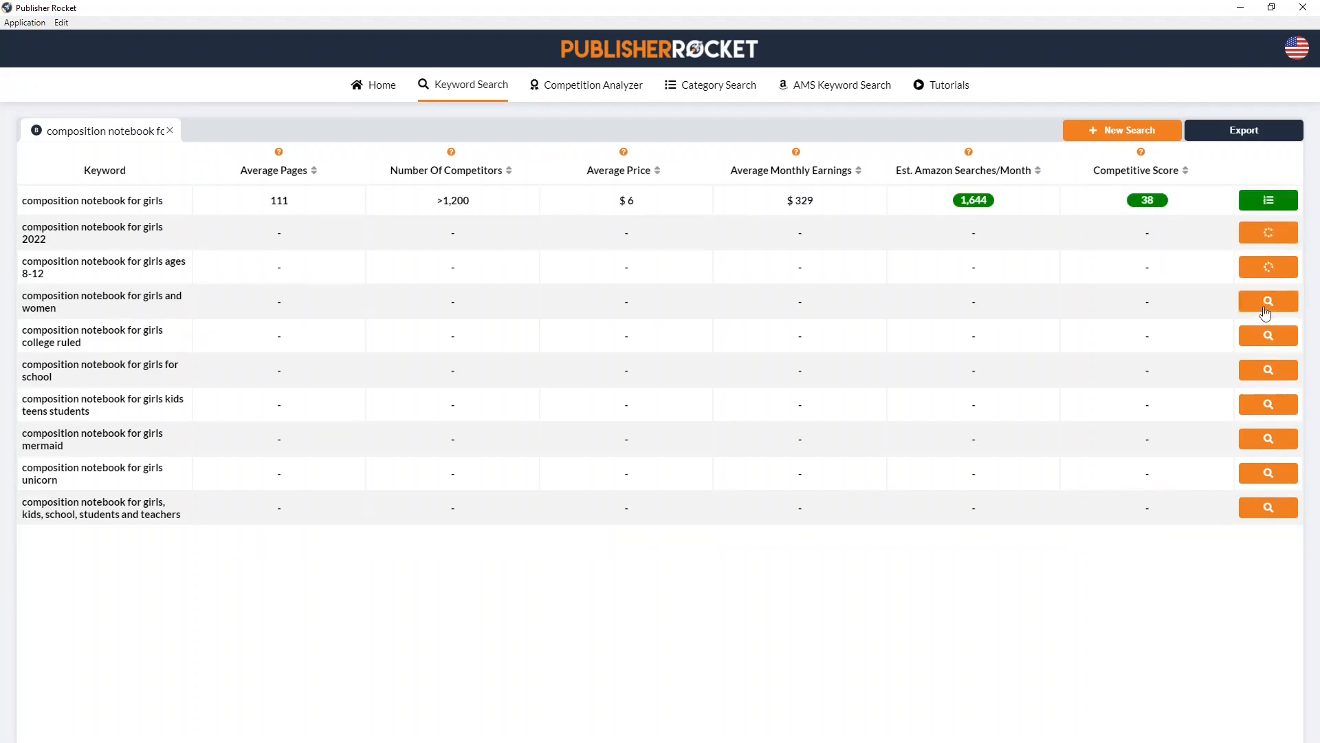
click(1269, 337)
click(1271, 375)
click(1268, 406)
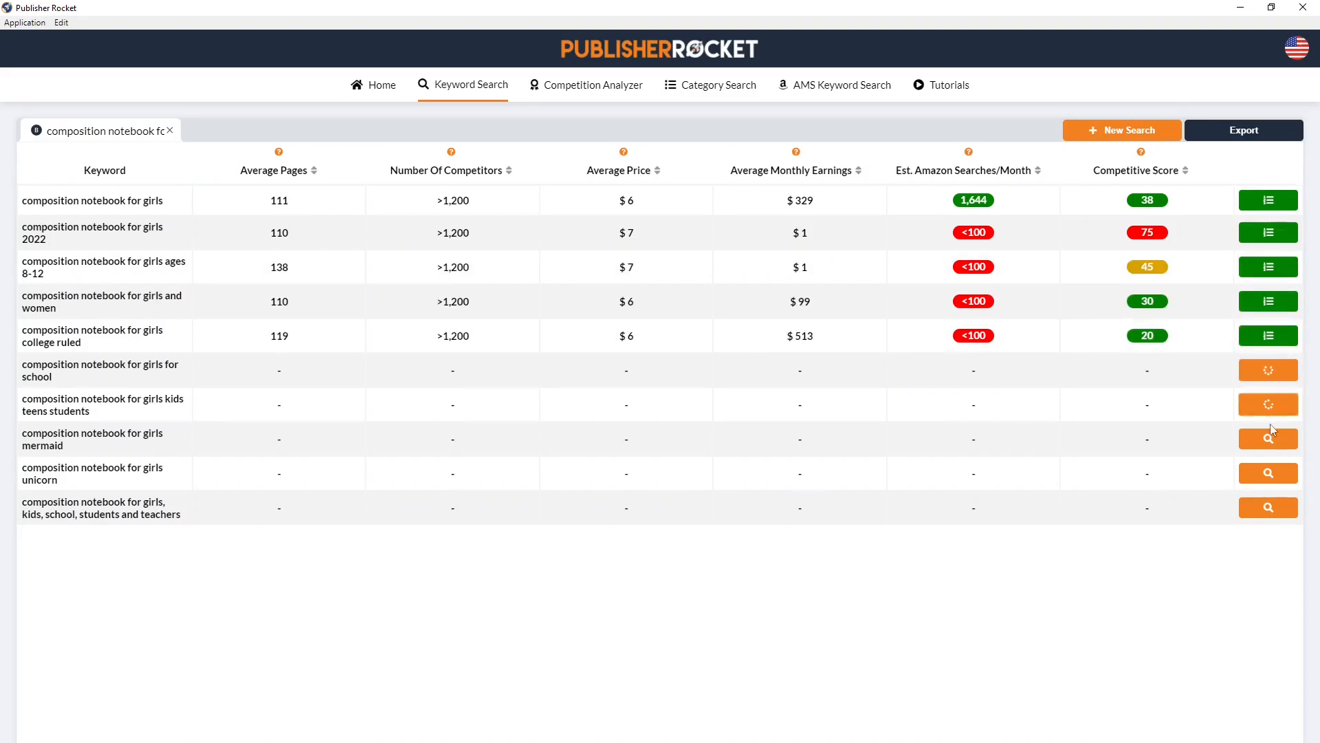
click(1269, 440)
click(1269, 475)
click(1273, 507)
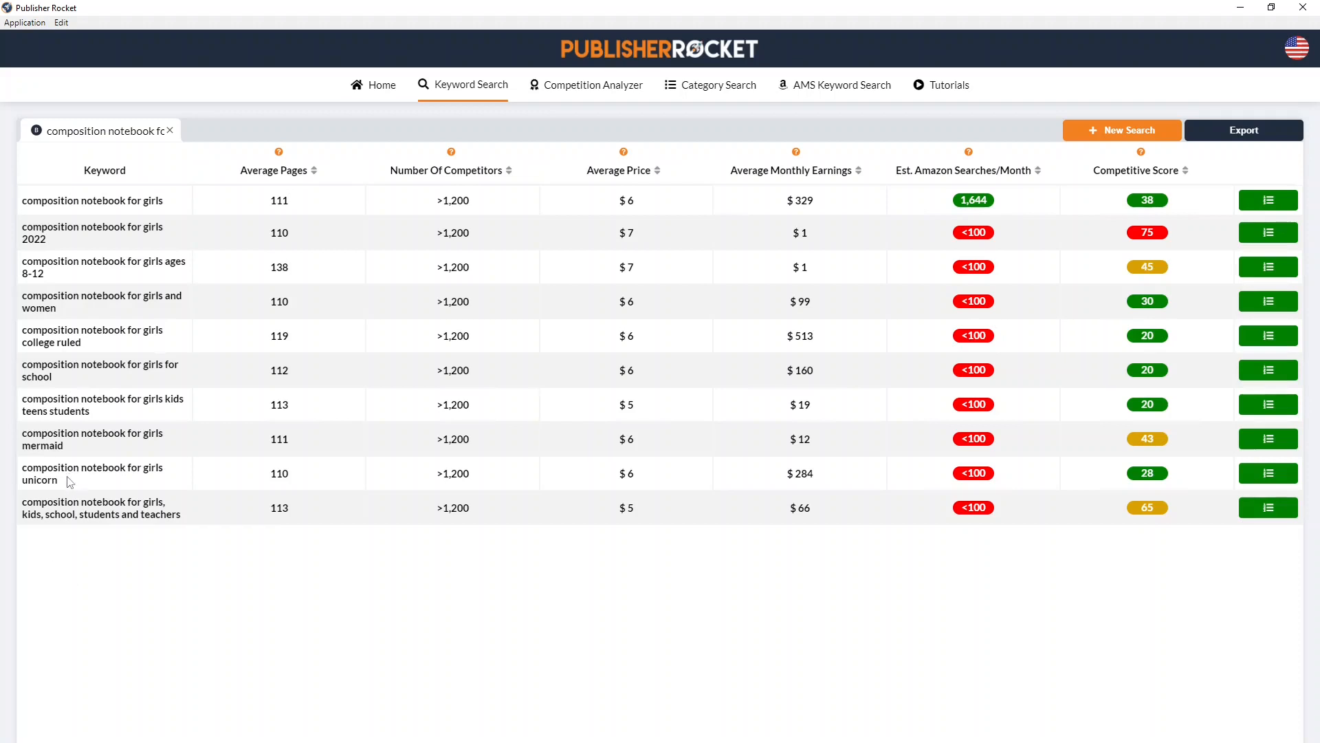
Copy the keyword "composition notebook for girls unicorn" into cell A4 of the Excel sheet
drag(73, 481, 31, 469)
key(ctrl+c)
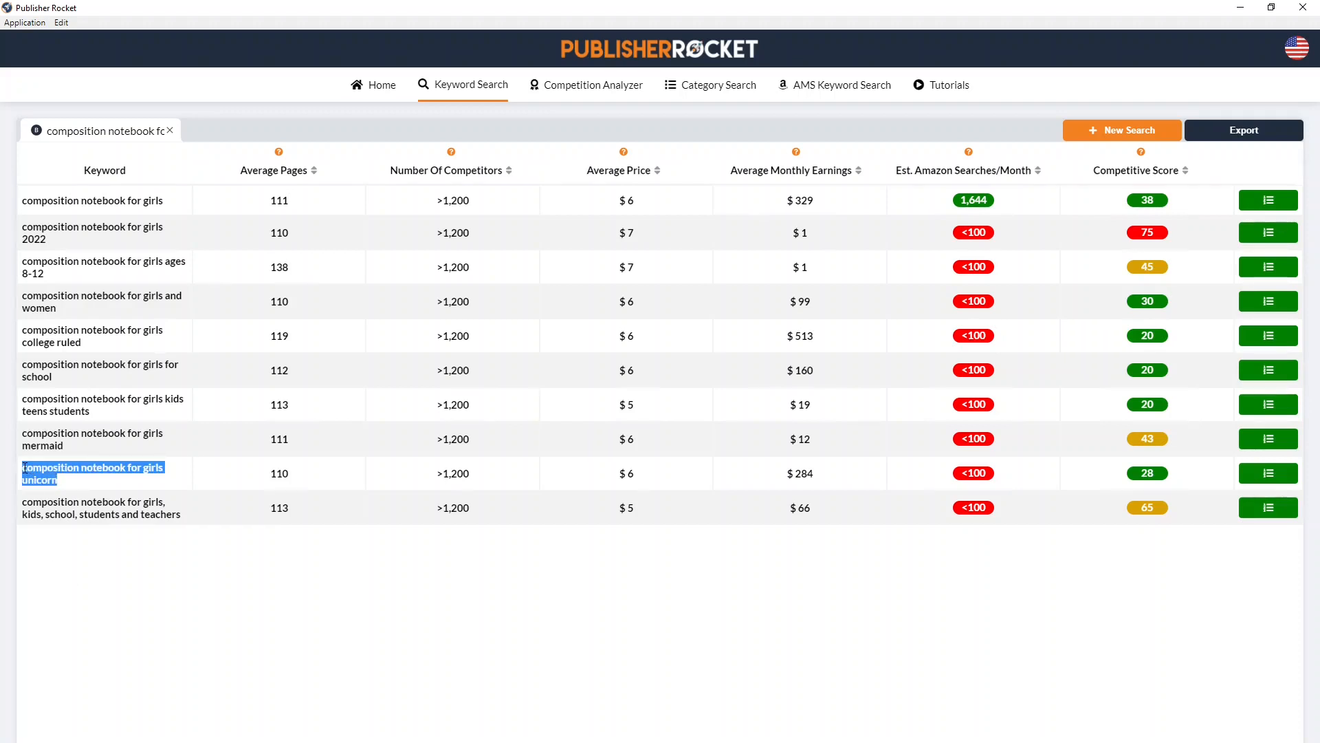
click(500, 731)
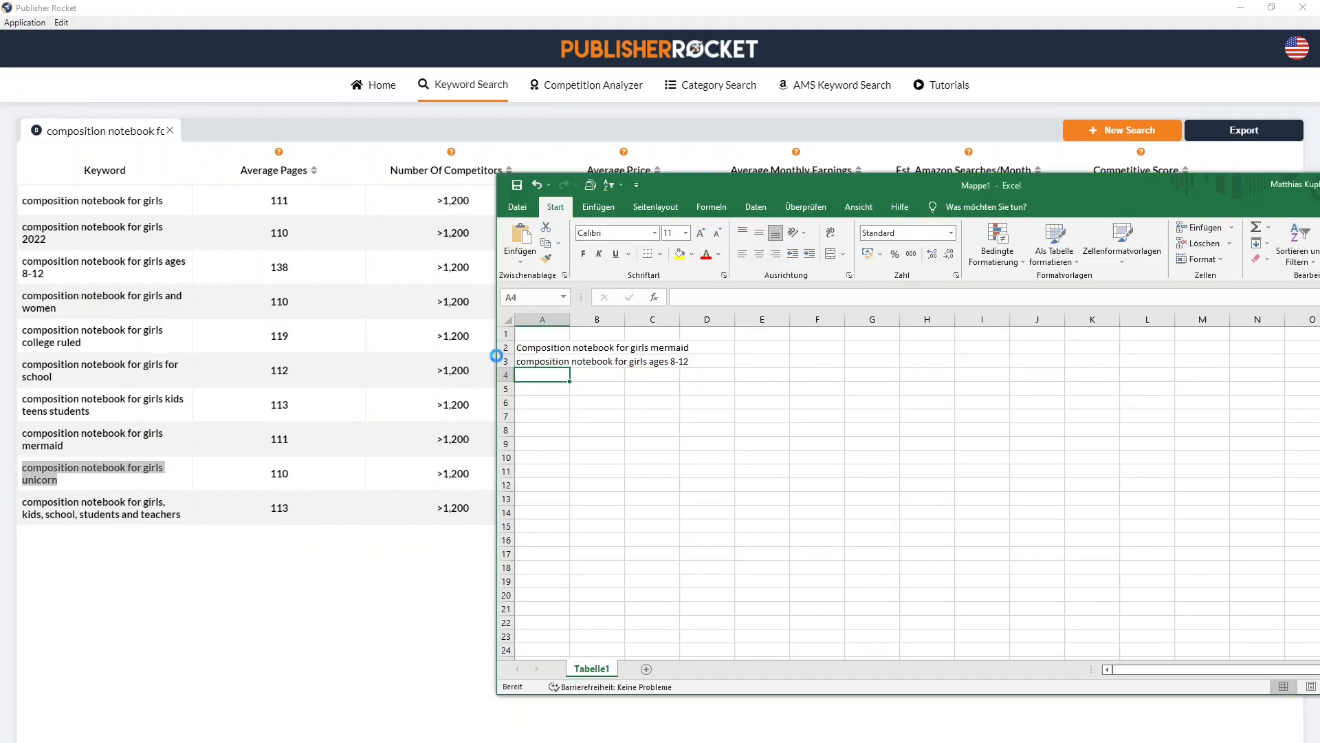
key(ctrl+v)
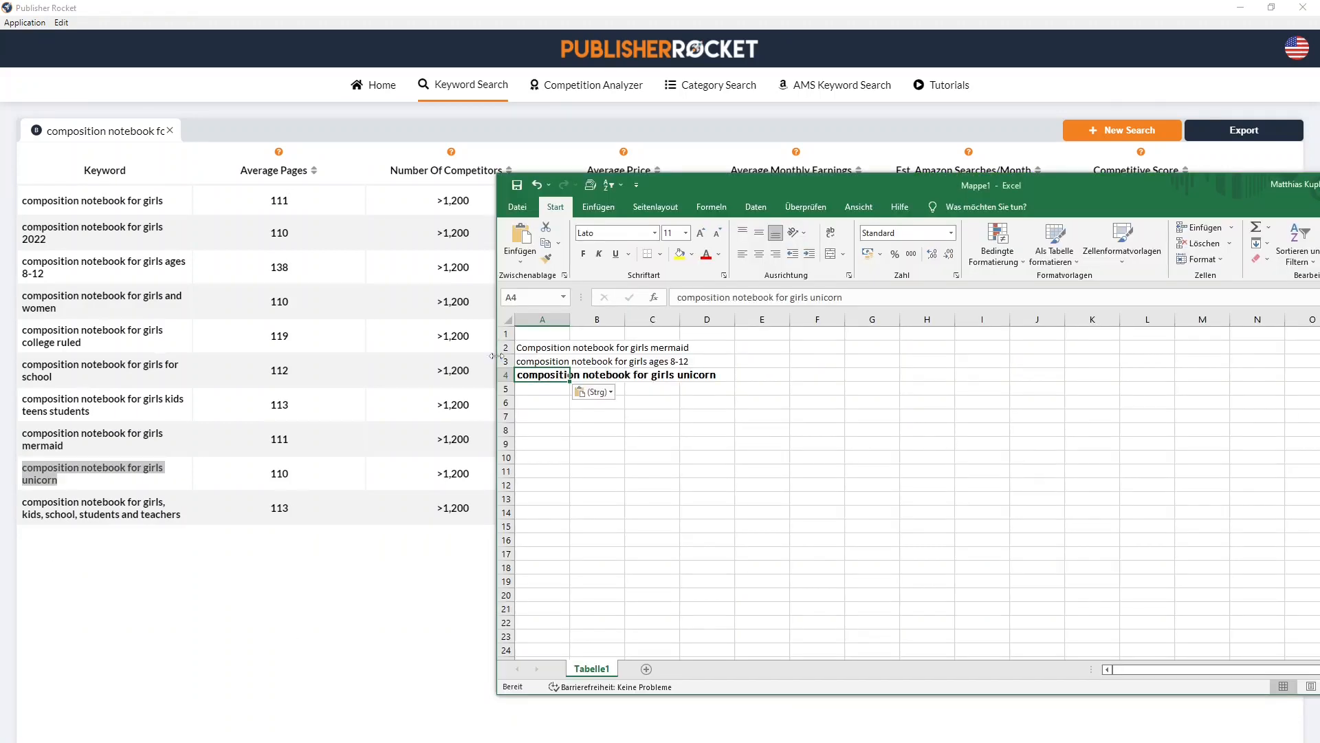
click(550, 389)
drag(547, 349, 553, 368)
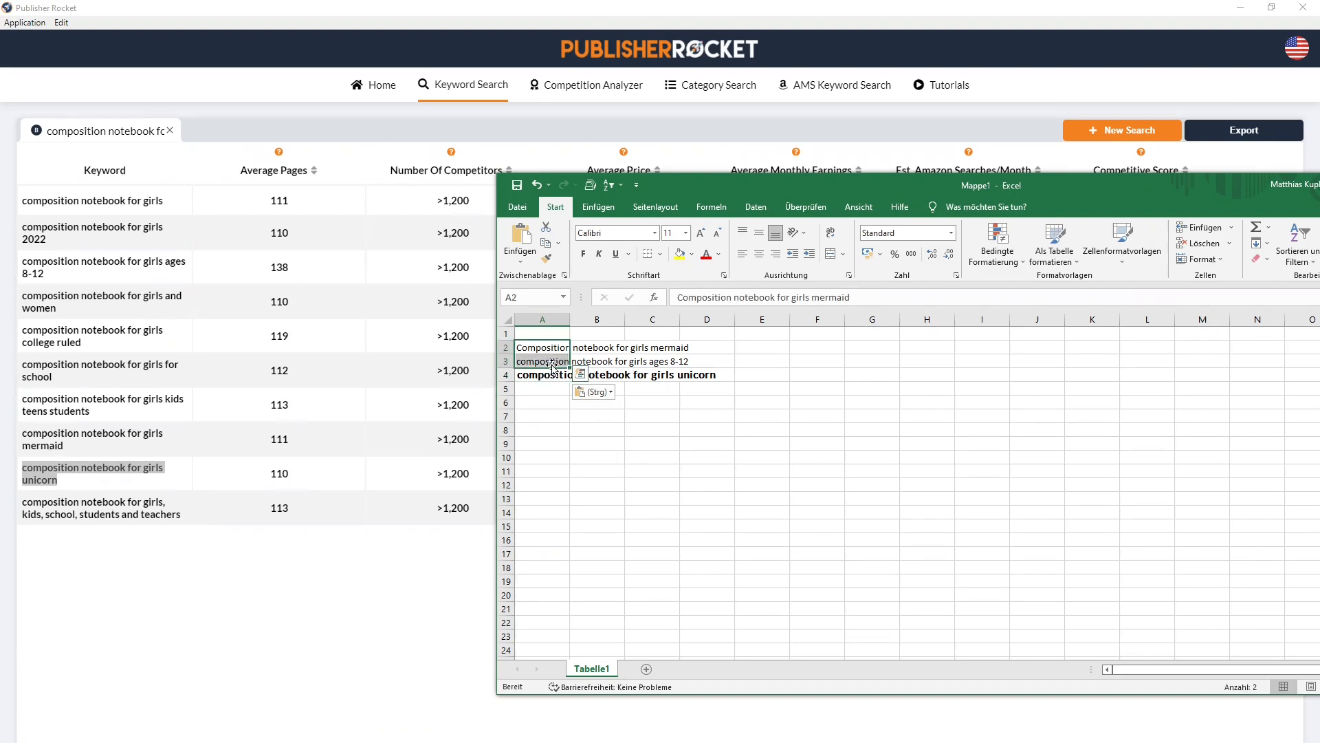
drag(550, 348, 568, 515)
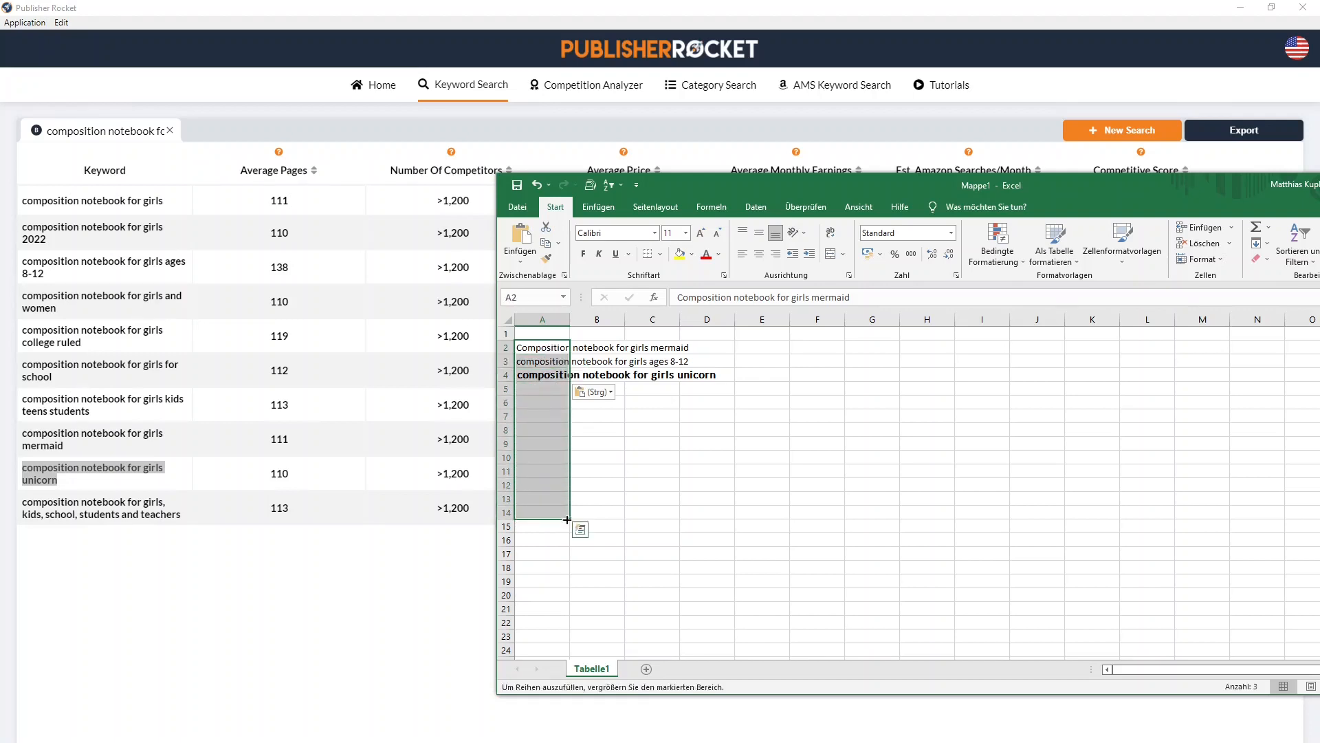
click(361, 648)
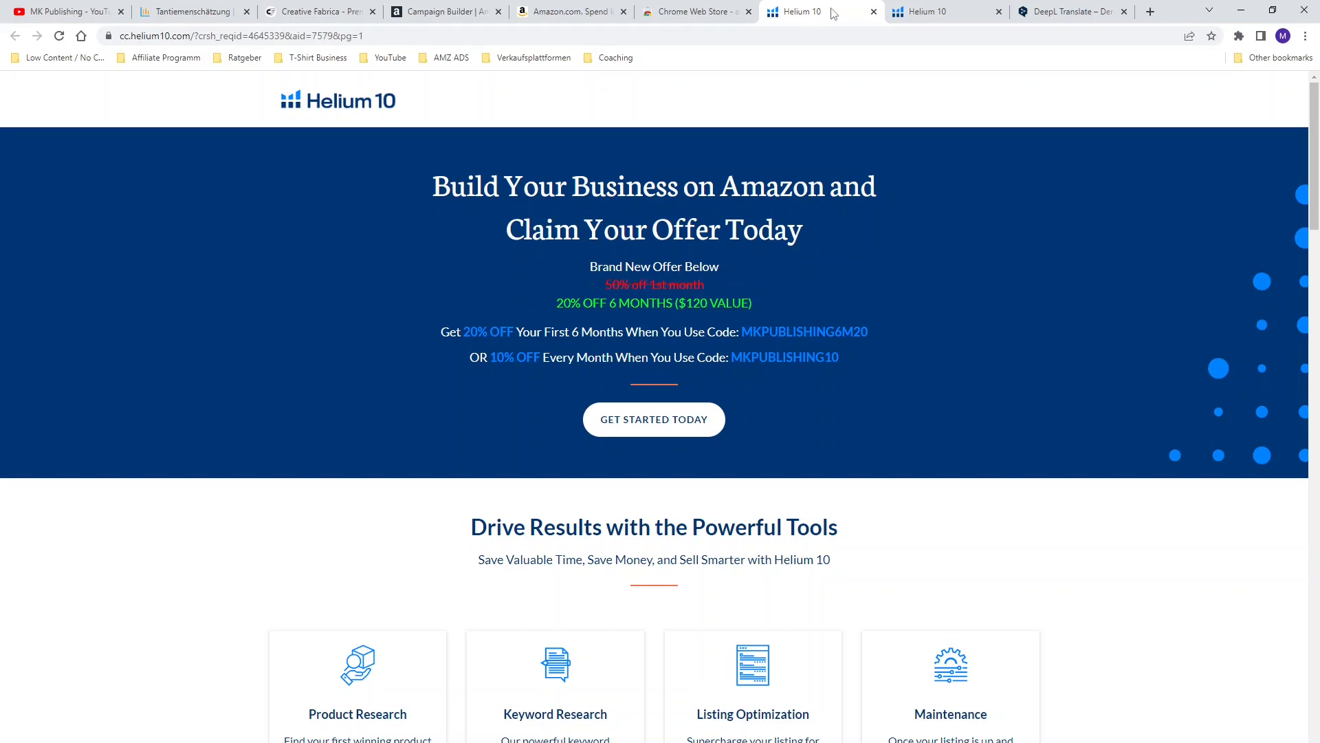
Search Helium 10 Magnet for "composition notebook girls" and enter 250 as the minimum search volume filter
click(921, 11)
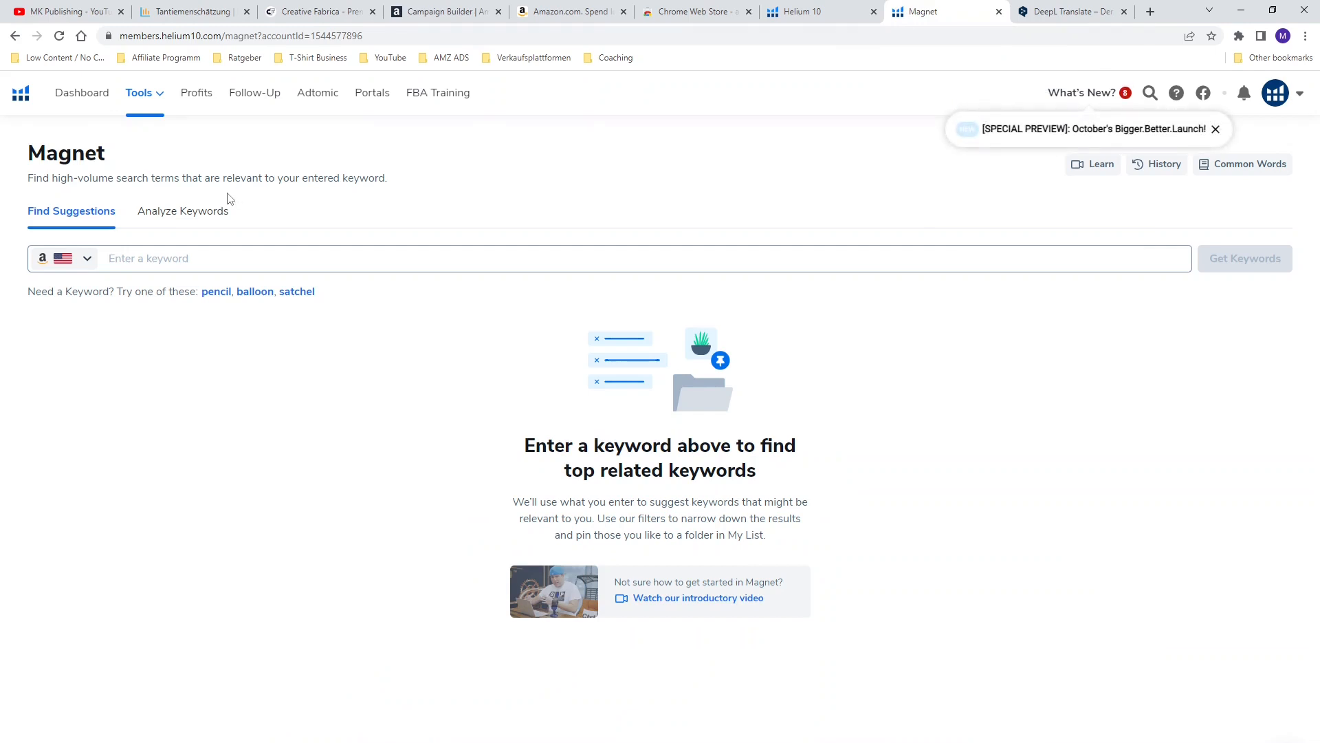
click(185, 257)
text(composition notebook girls)
key(Return)
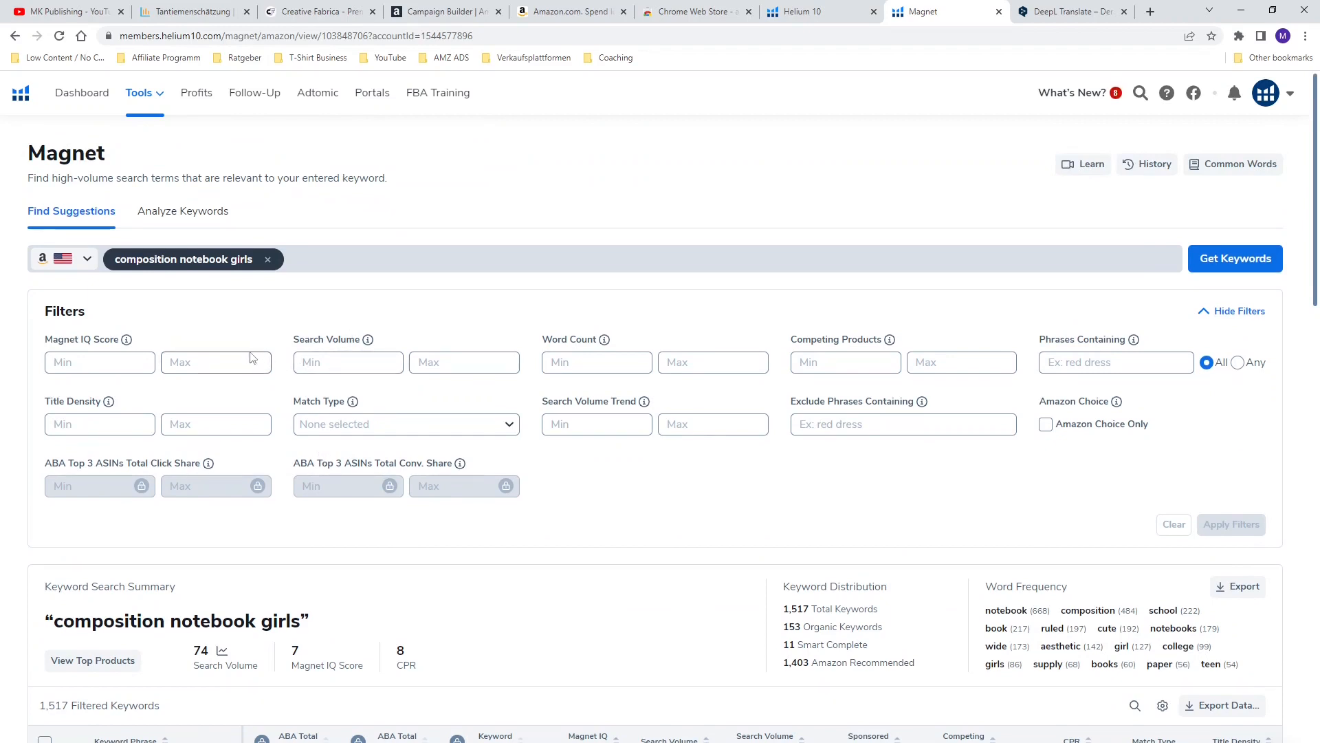
click(317, 357)
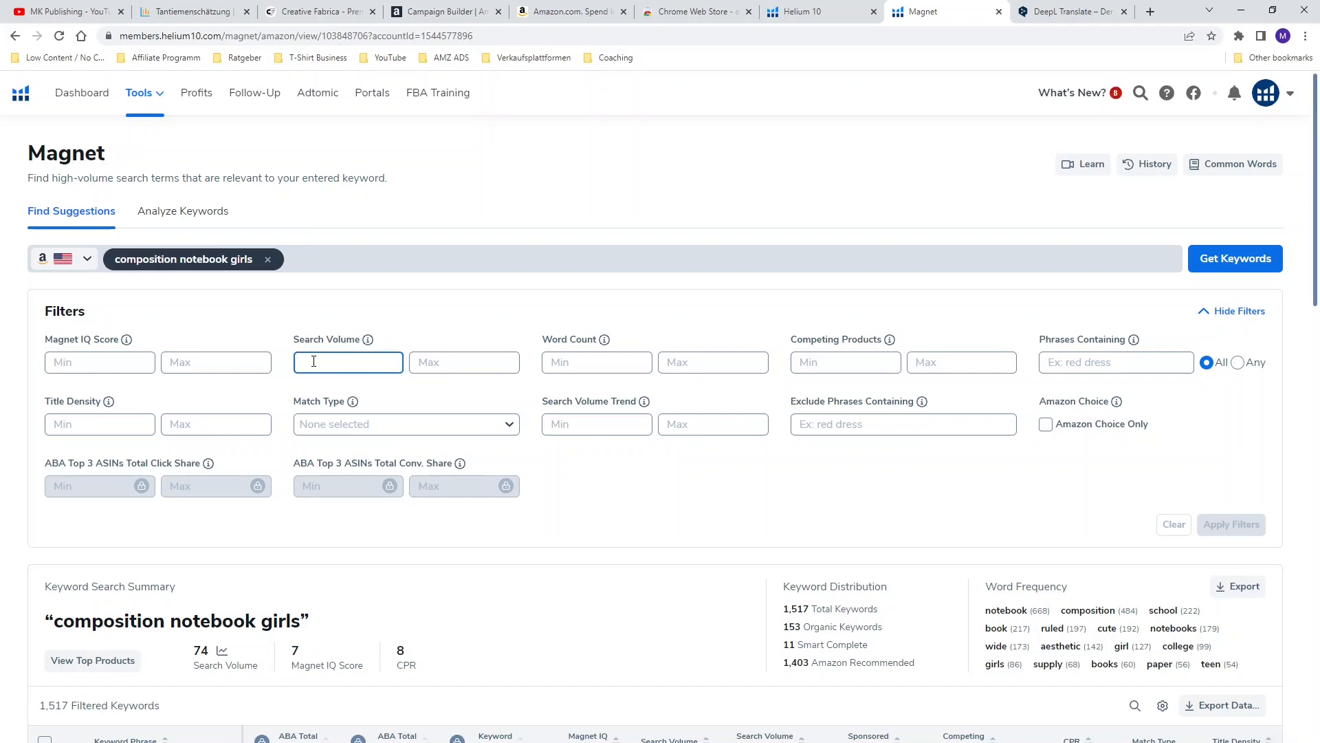
text(250)
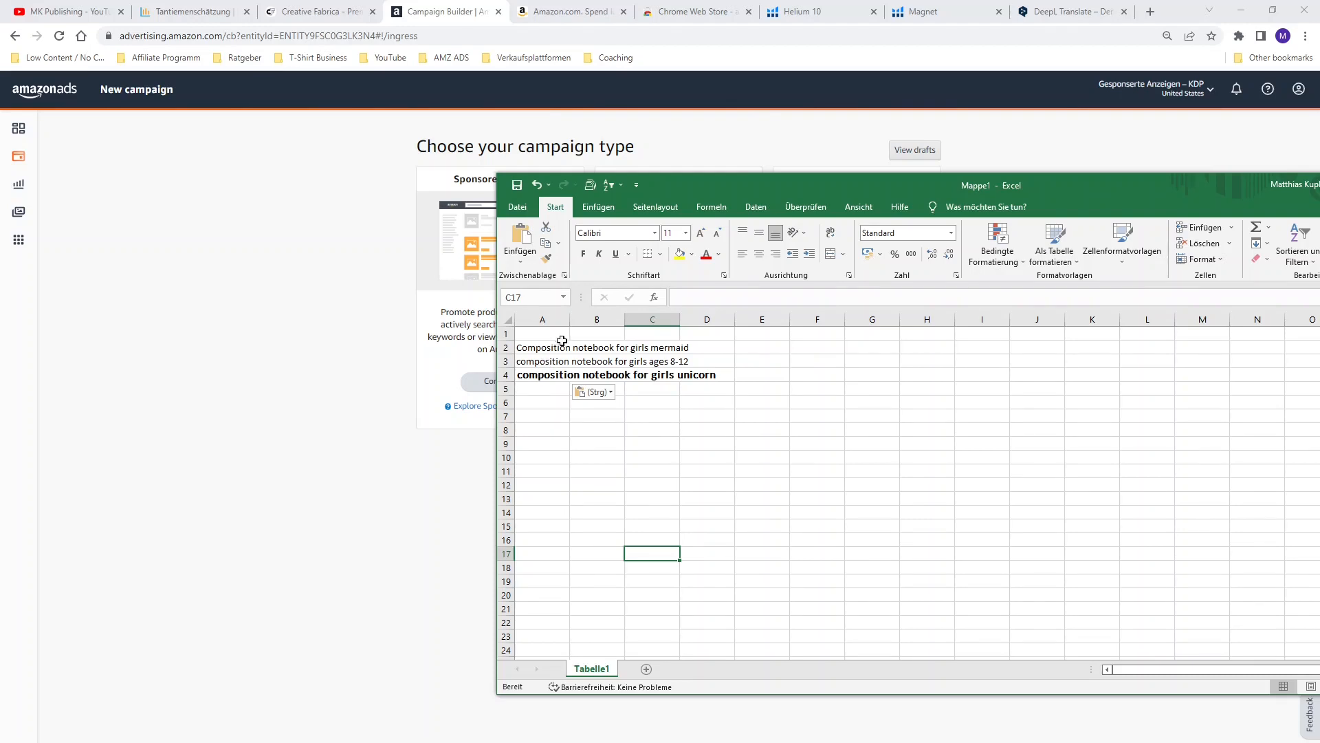
drag(550, 349, 541, 581)
click(543, 500)
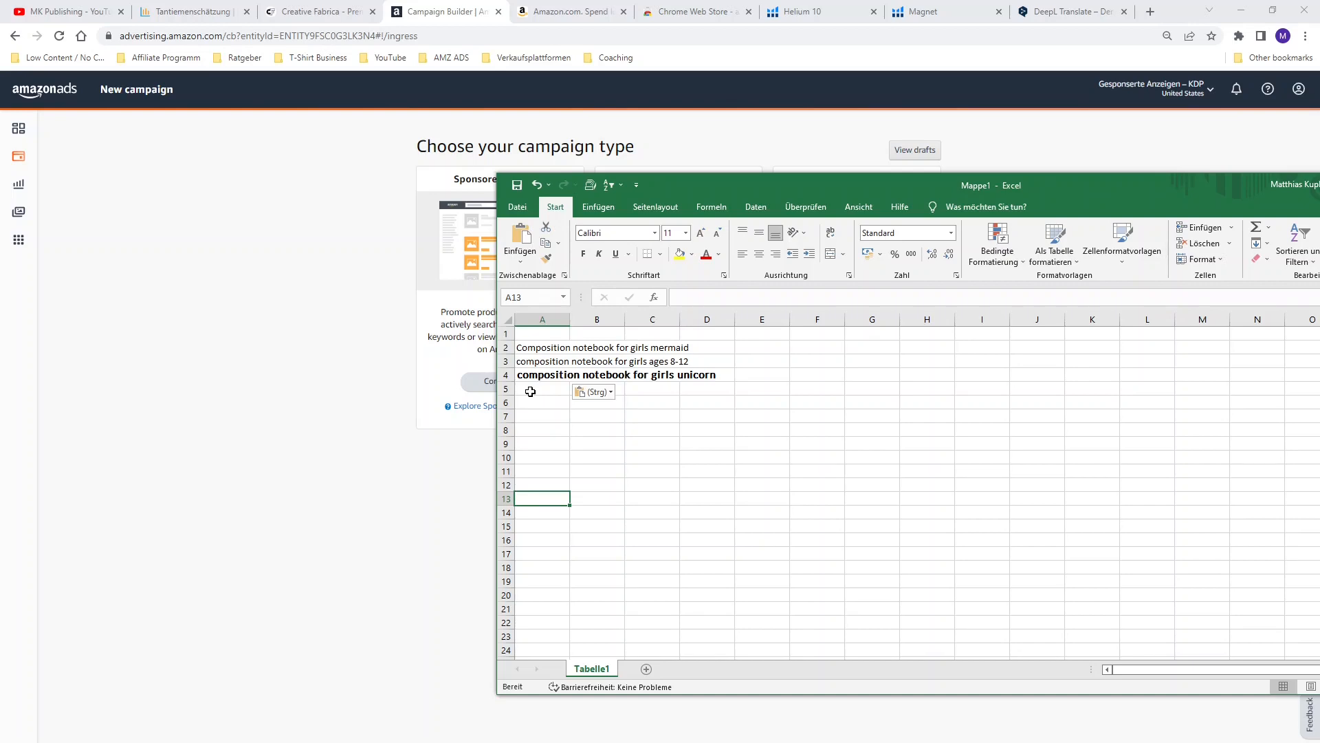
Enter 50% in cell E2 beside the mermaid keyword
click(550, 347)
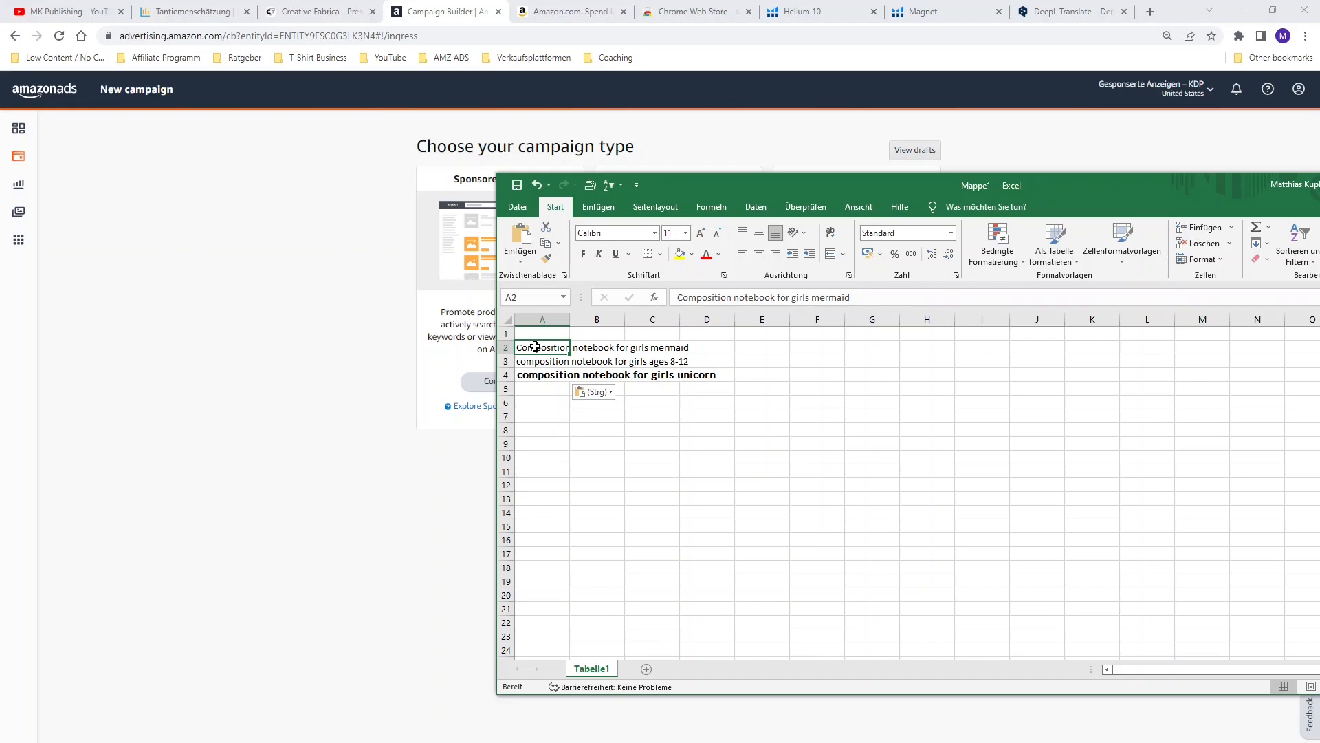
key(Right)
key(Right)
key(Right)
key(Right)
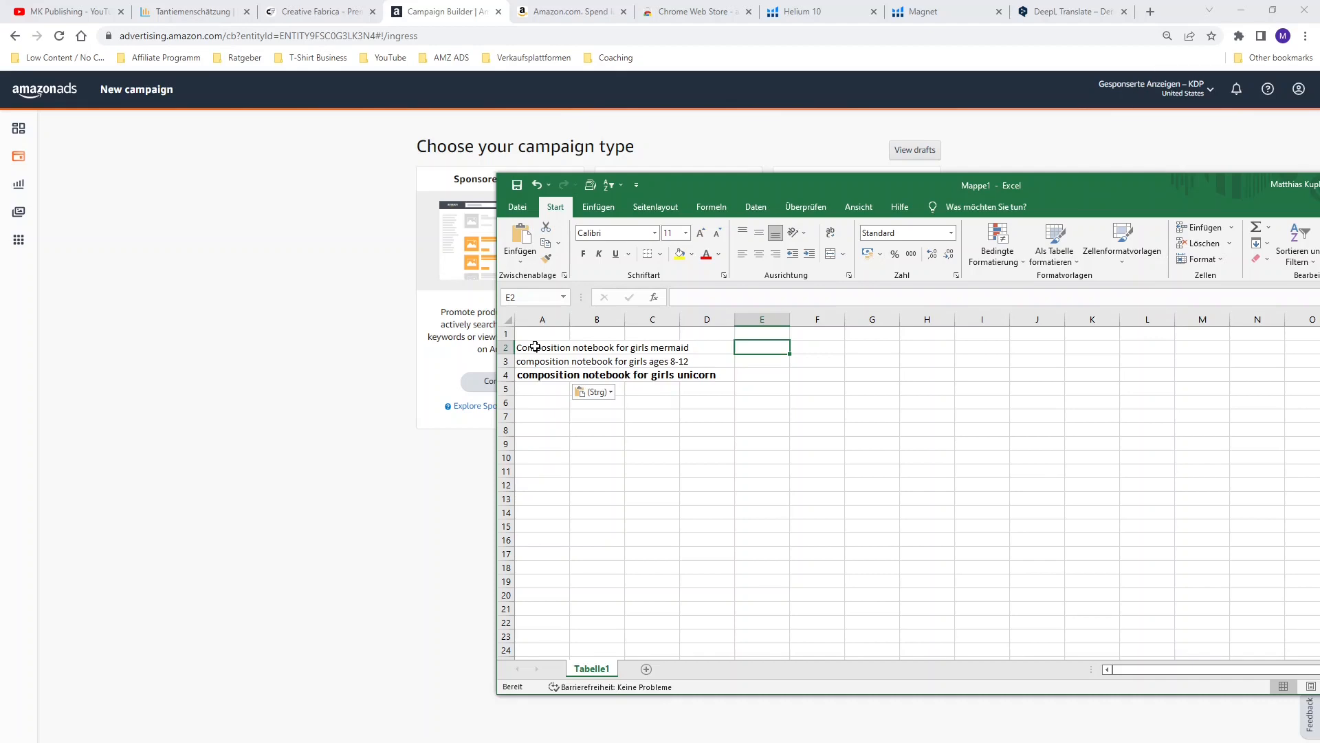
text(50%)
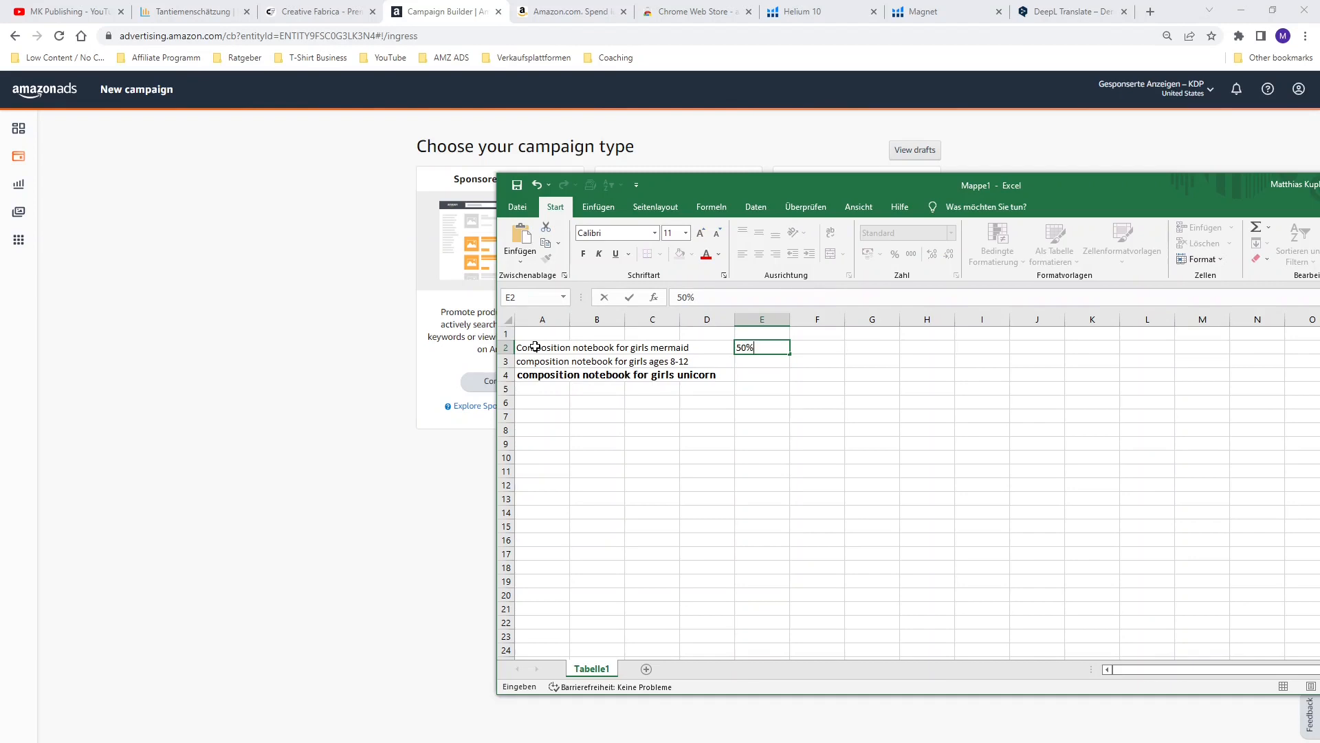
key(Return)
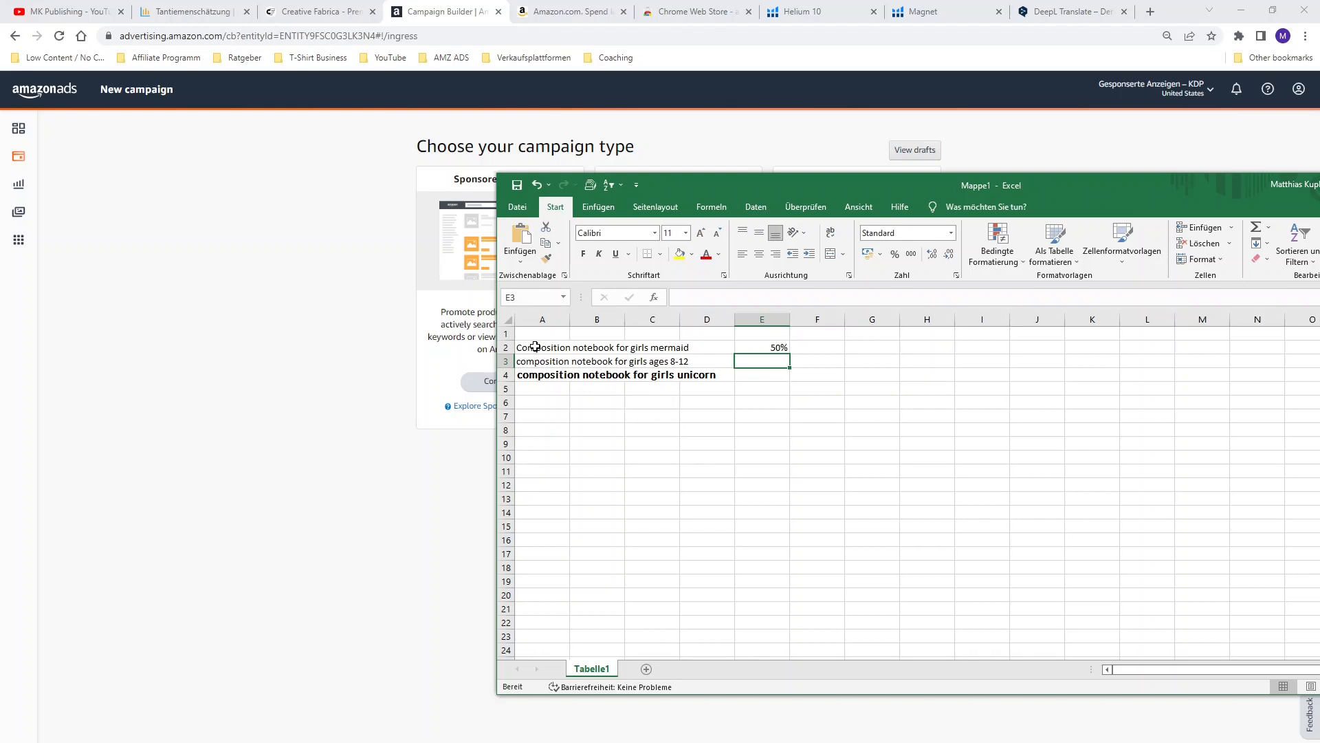
Enter 100% in cells E3 and E4 beside the ages 8-12 and unicorn keywords
text(100)
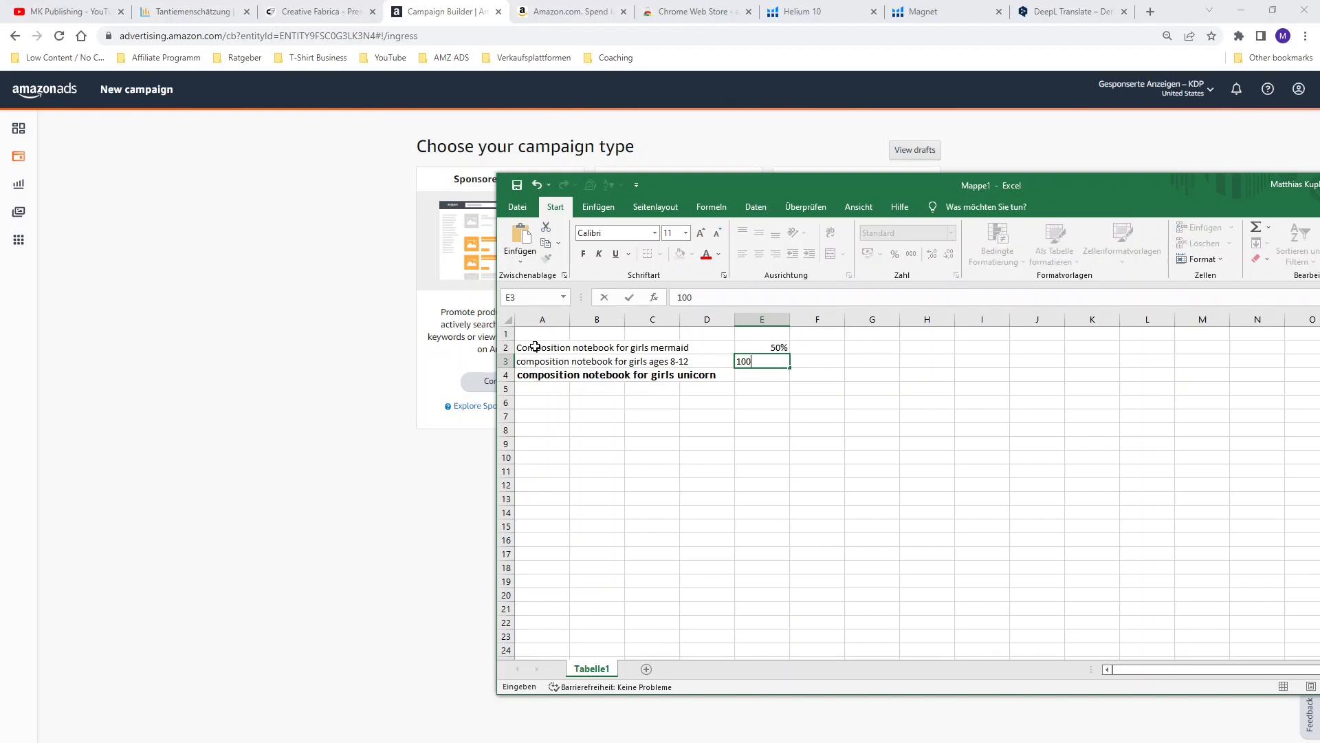
text(%)
key(Return)
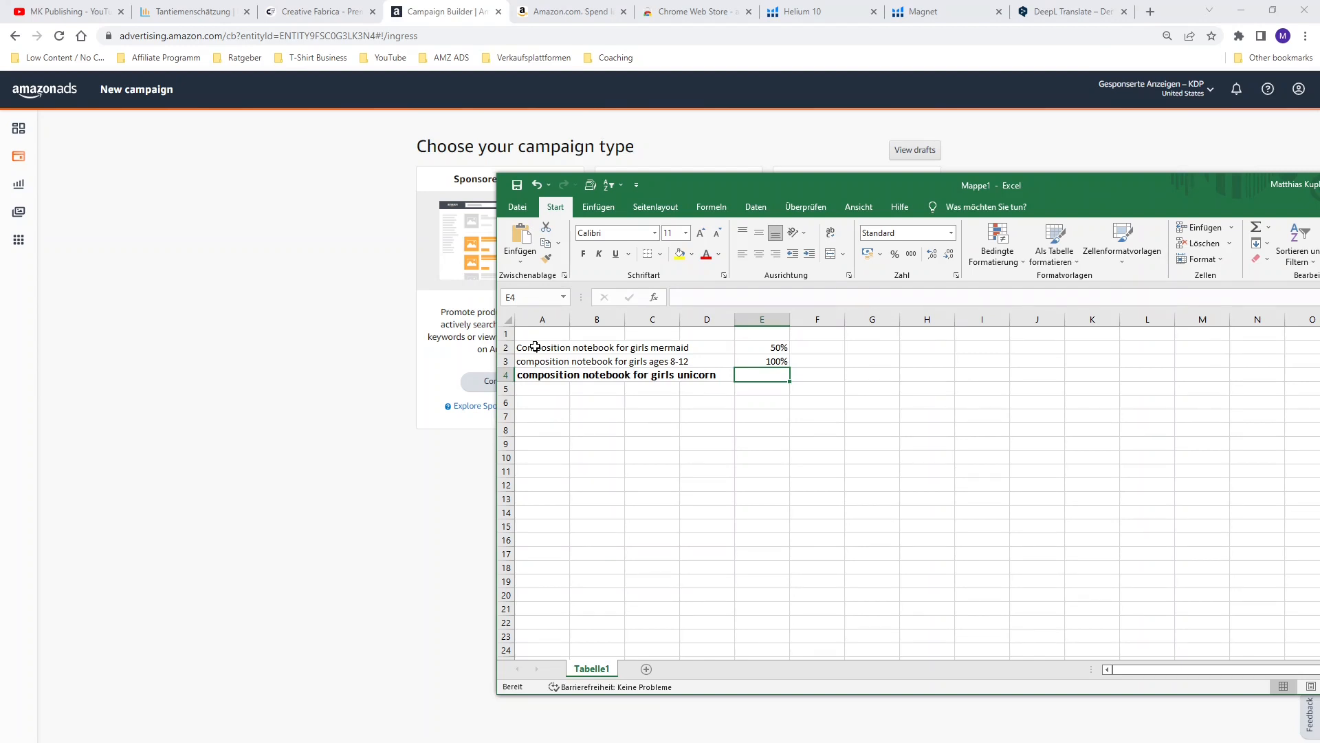
text(1)
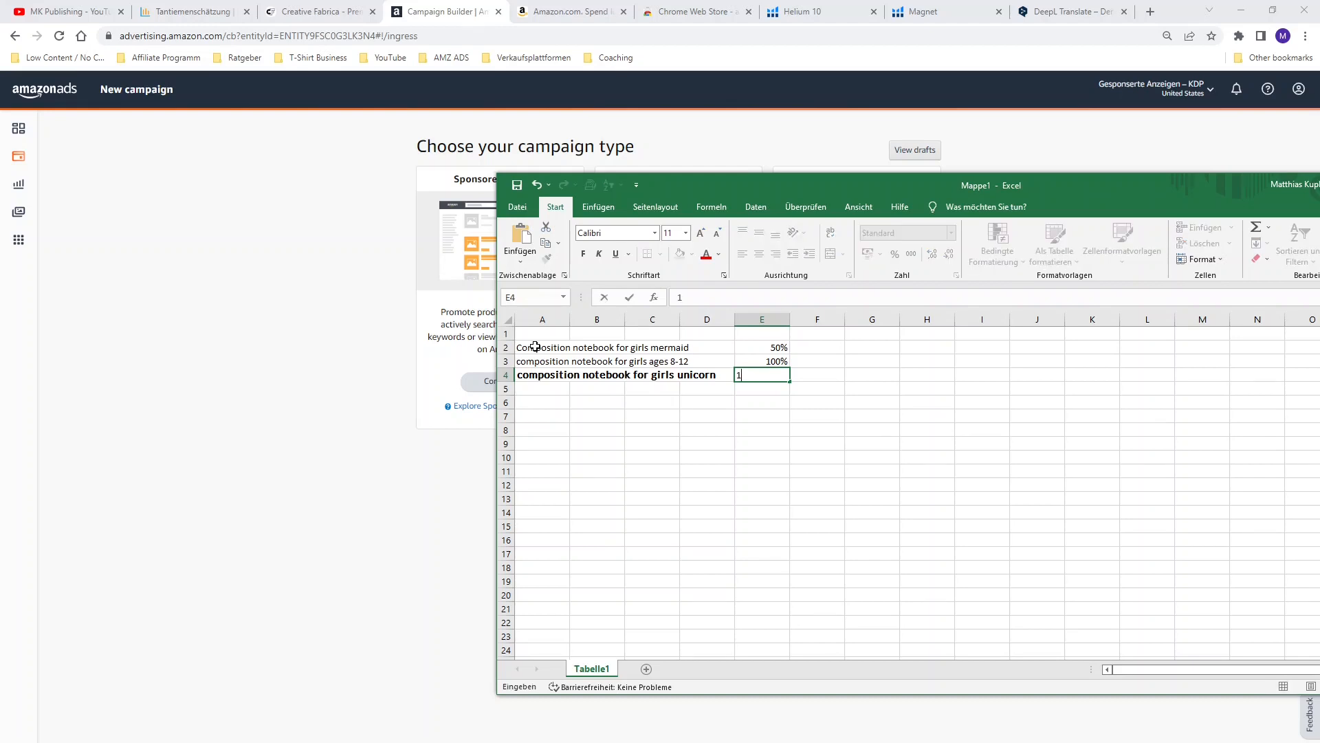
text(00%)
key(Return)
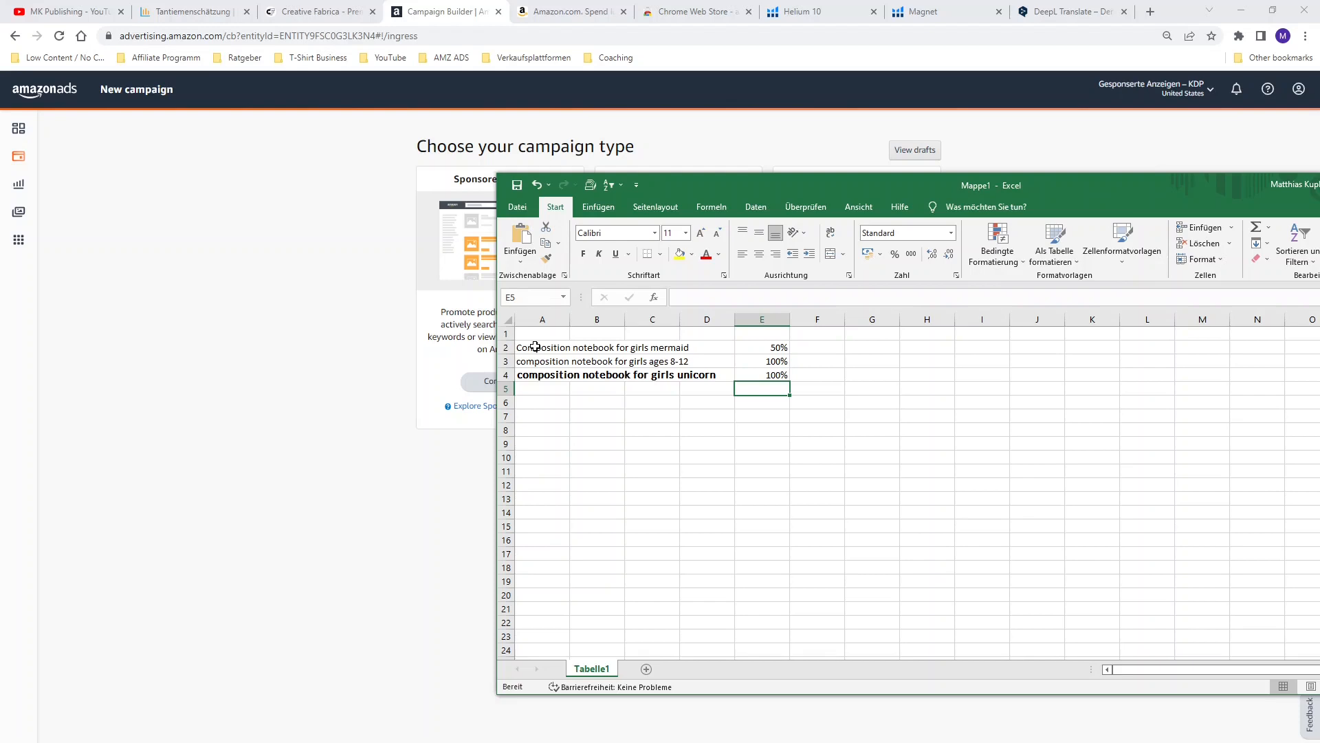
Start a new Sponsored Products campaign in Amazon Ads
click(234, 315)
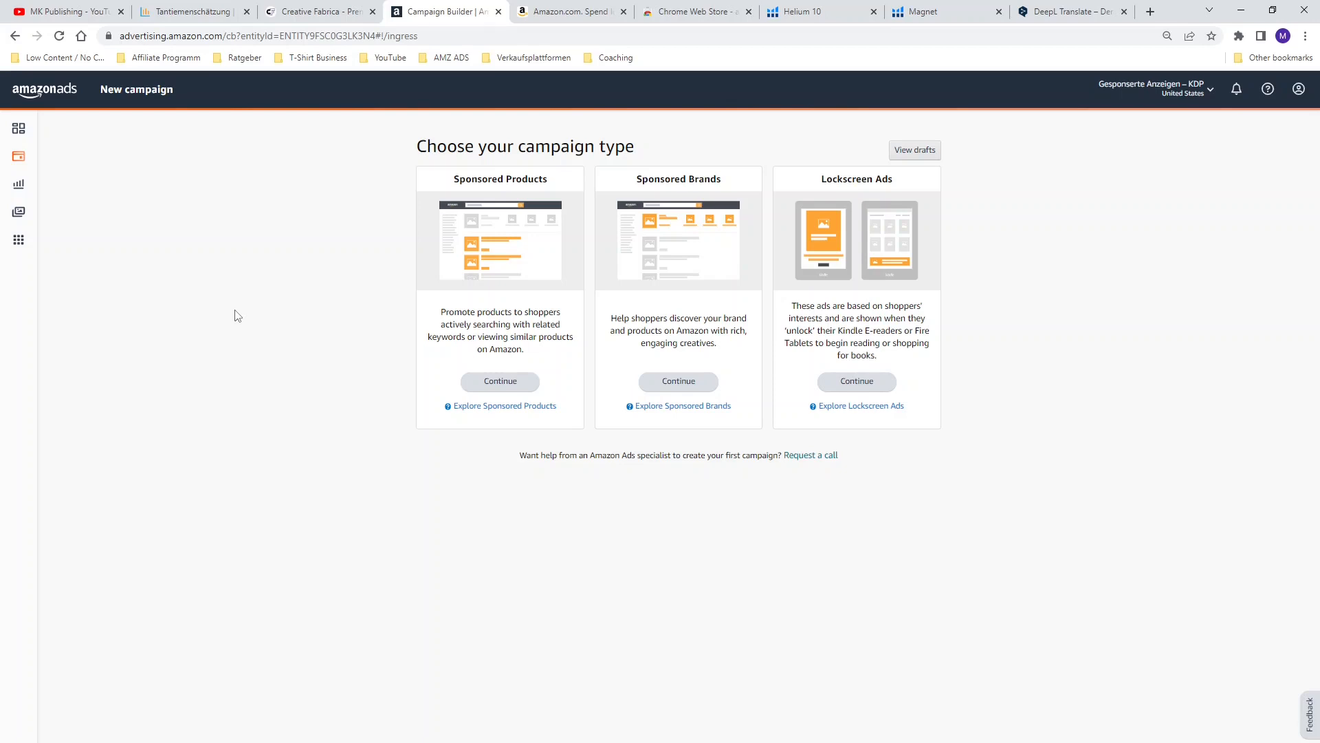
click(495, 384)
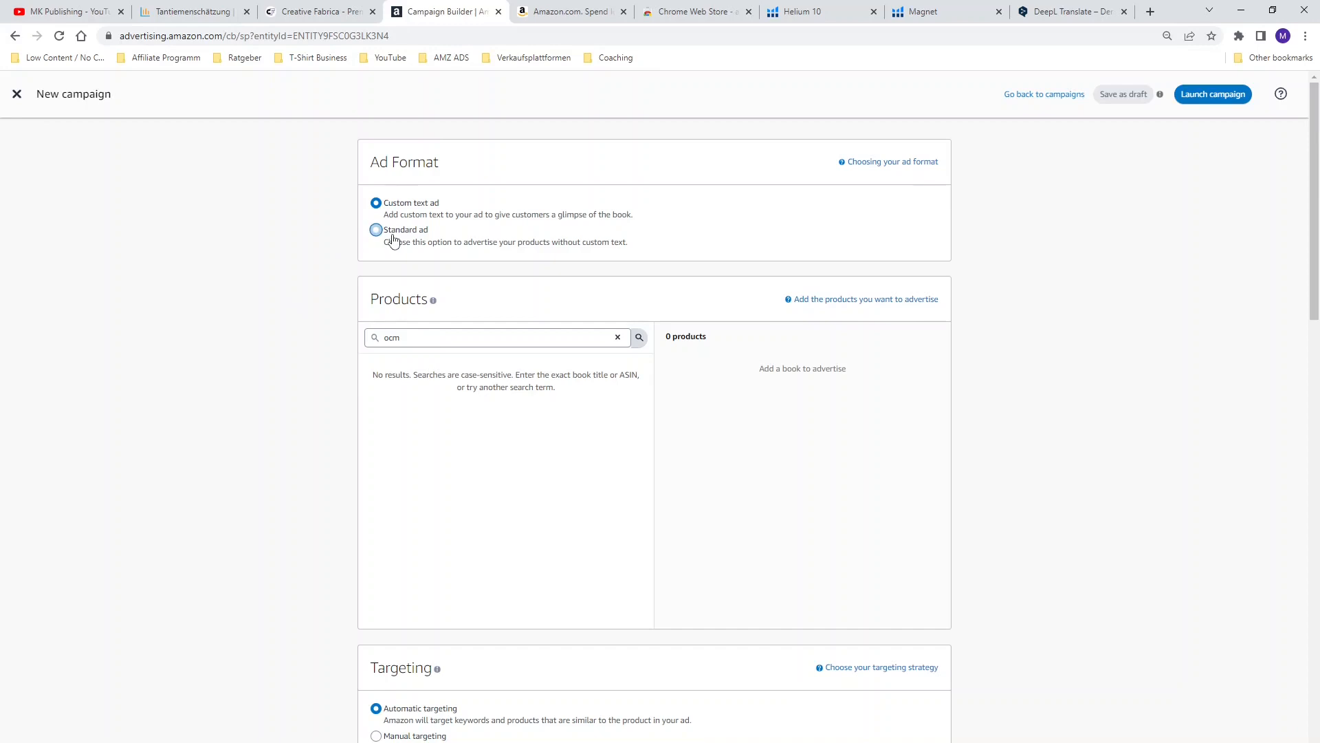
Choose the Standard ad format and name the ad group "composition notebook_10.22_manual"
click(393, 240)
drag(535, 433, 369, 436)
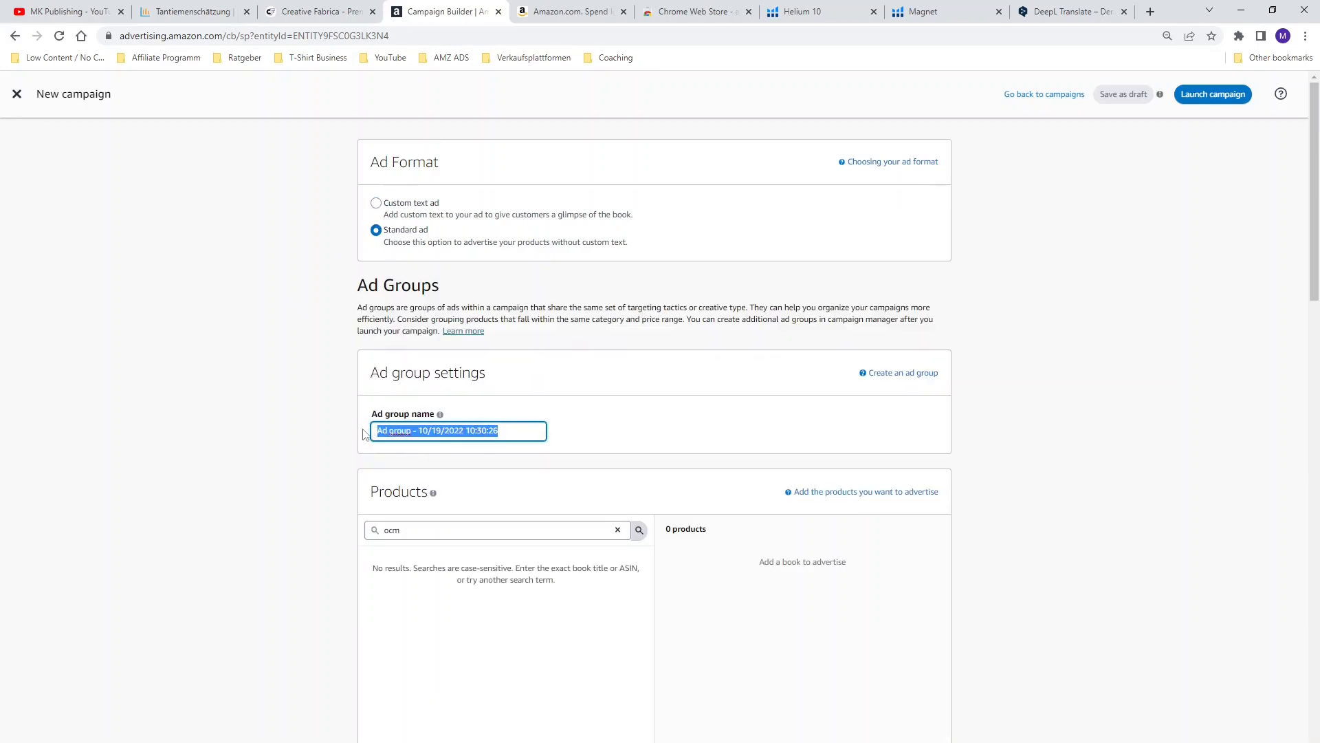
text(composition notebook_10.22_manual)
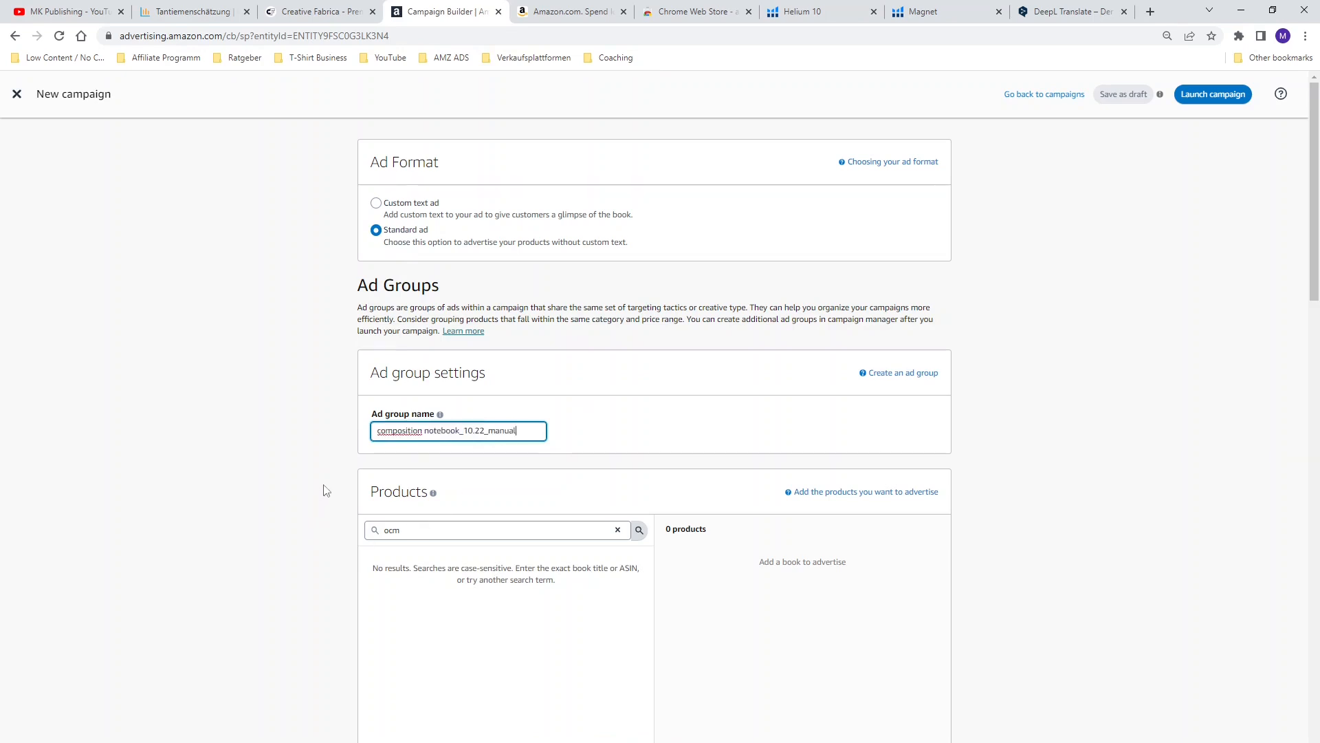
Switch the campaign to manual targeting and change the keyword bidding option to Custom bid
scroll(326, 490, down, 6)
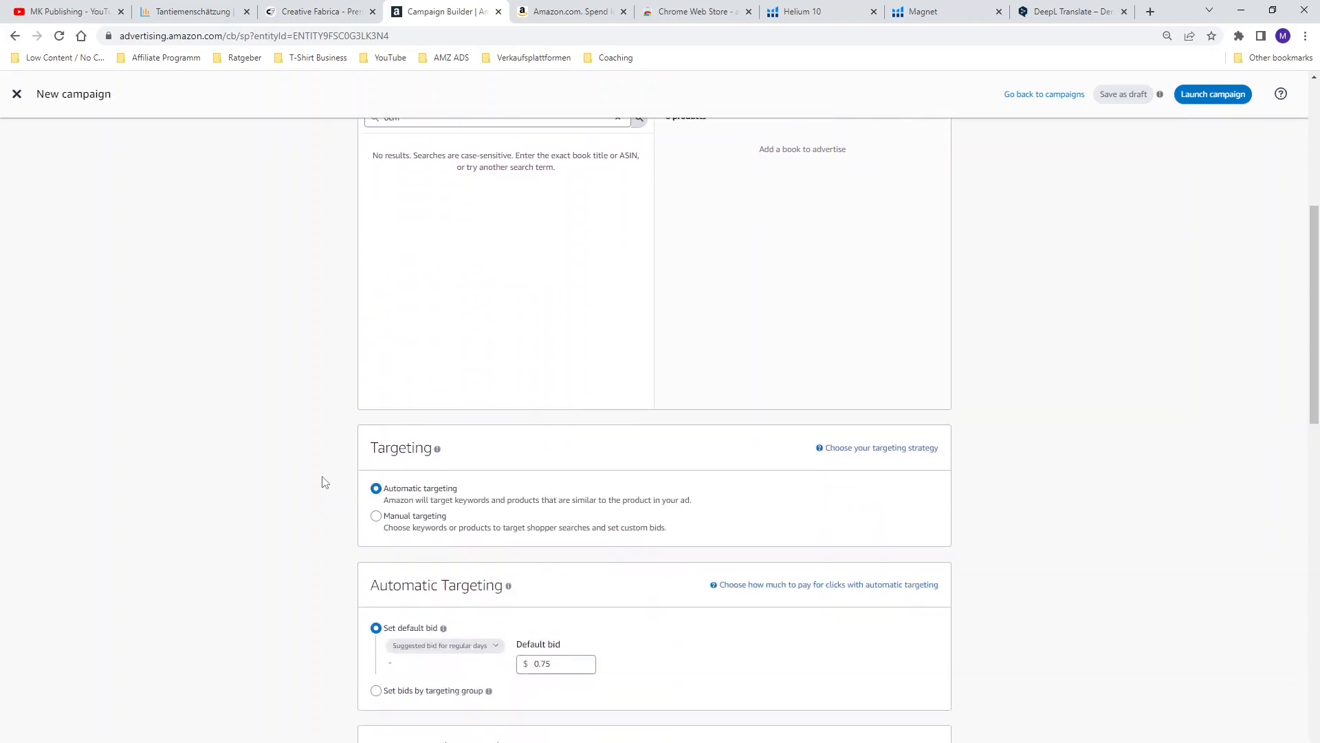
scroll(348, 481, down, 2)
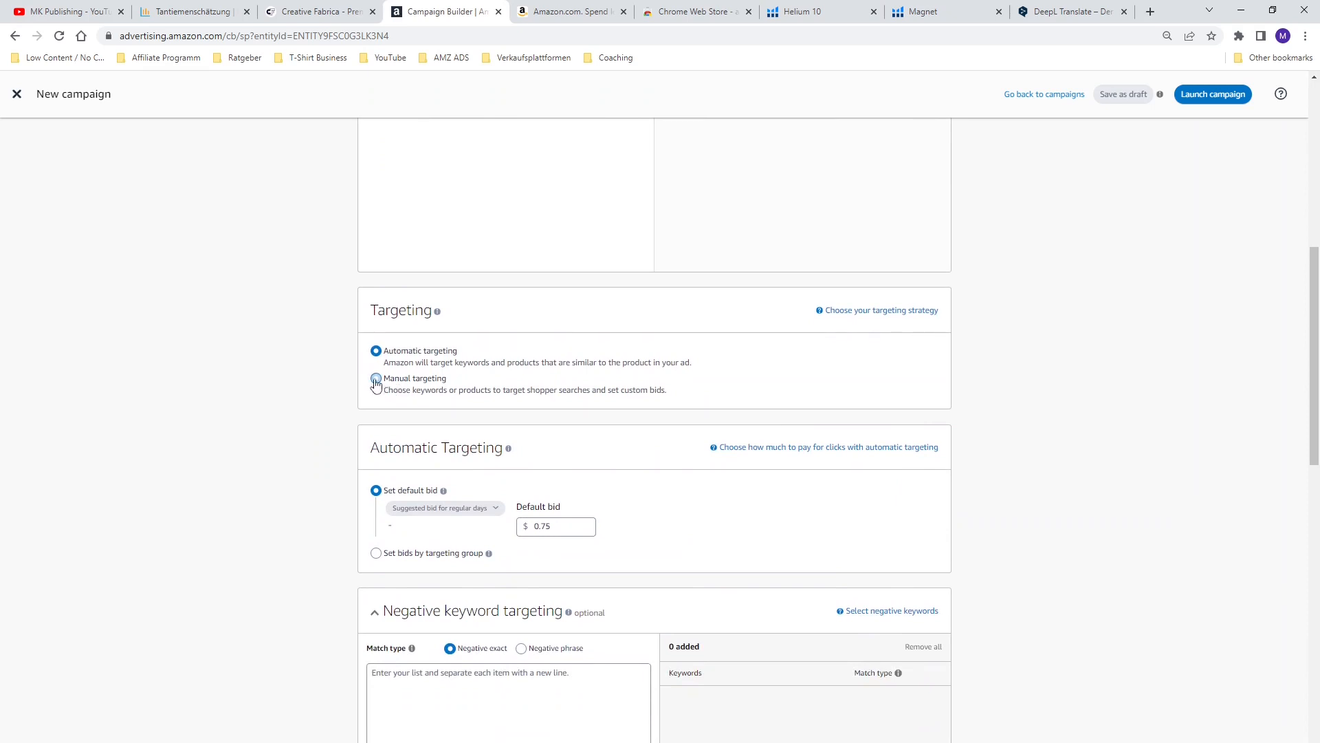
click(407, 386)
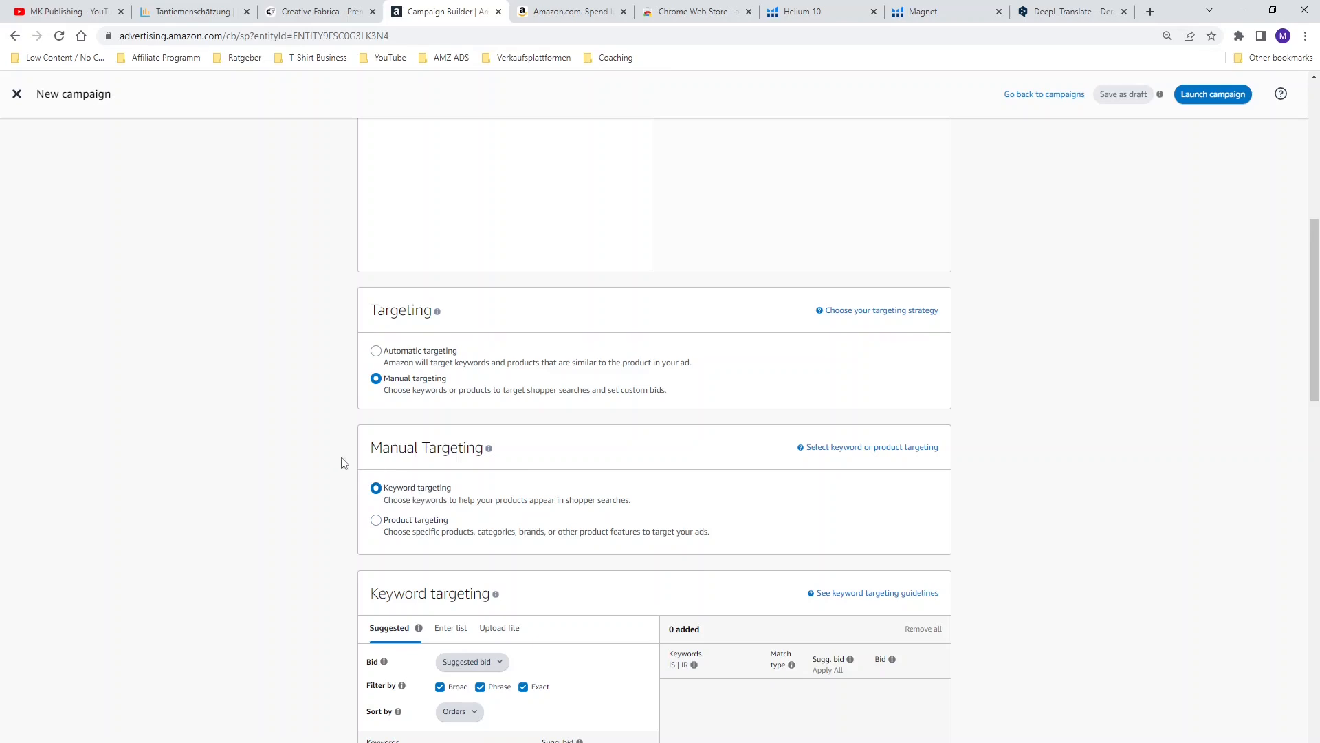
scroll(344, 462, down, 4)
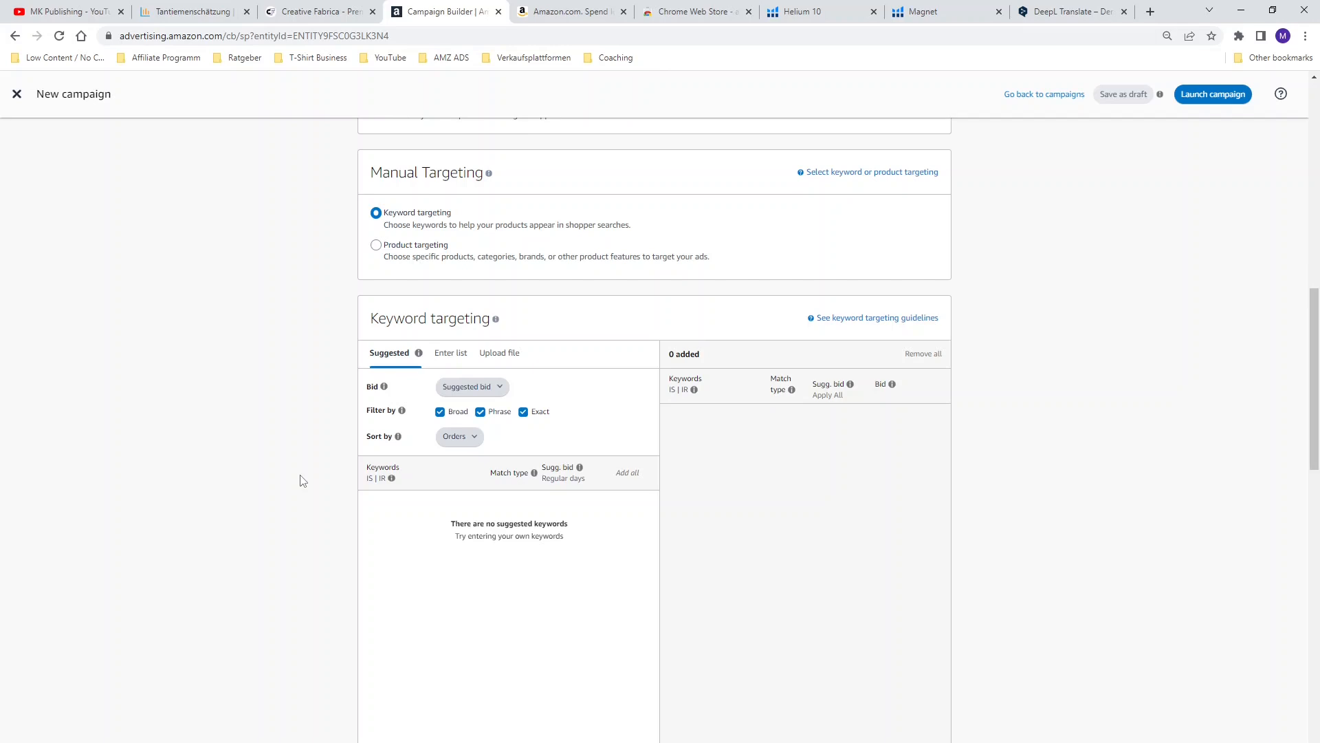
scroll(300, 480, down, 2)
click(472, 249)
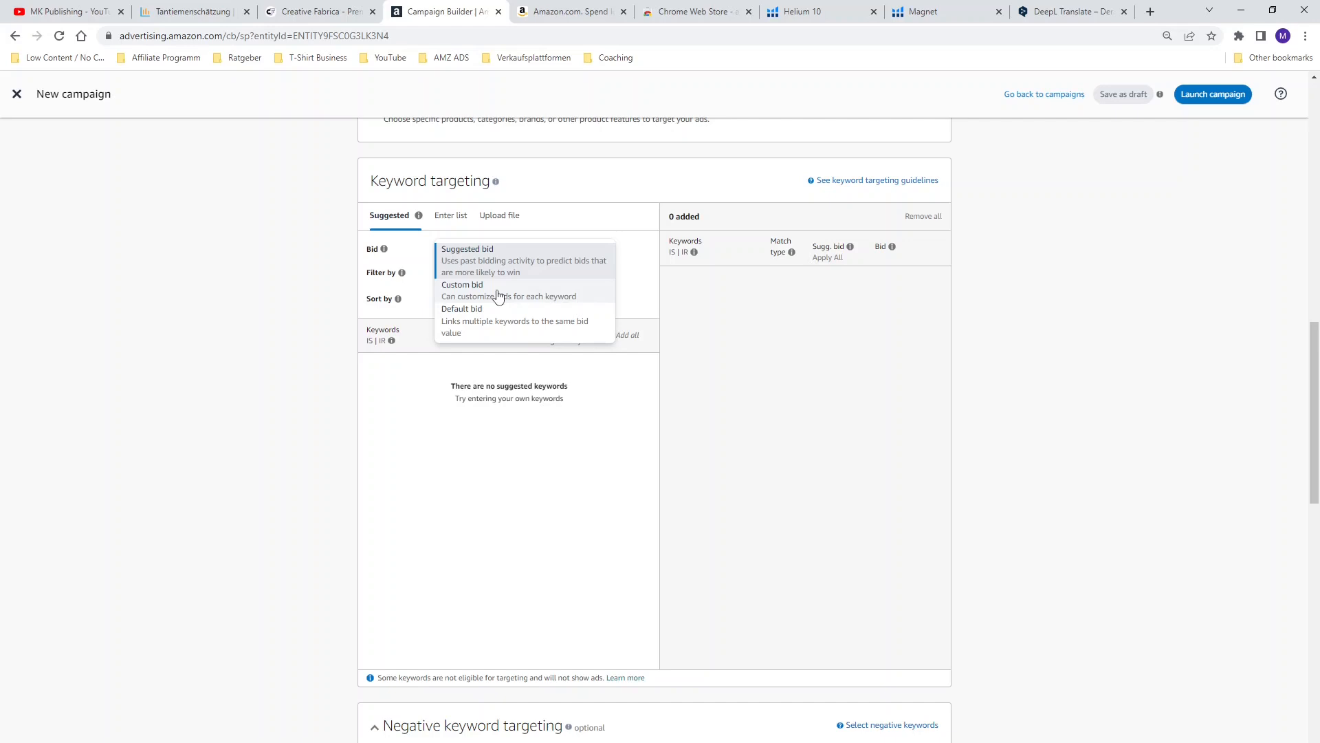
click(499, 296)
scroll(138, 374, up, 2)
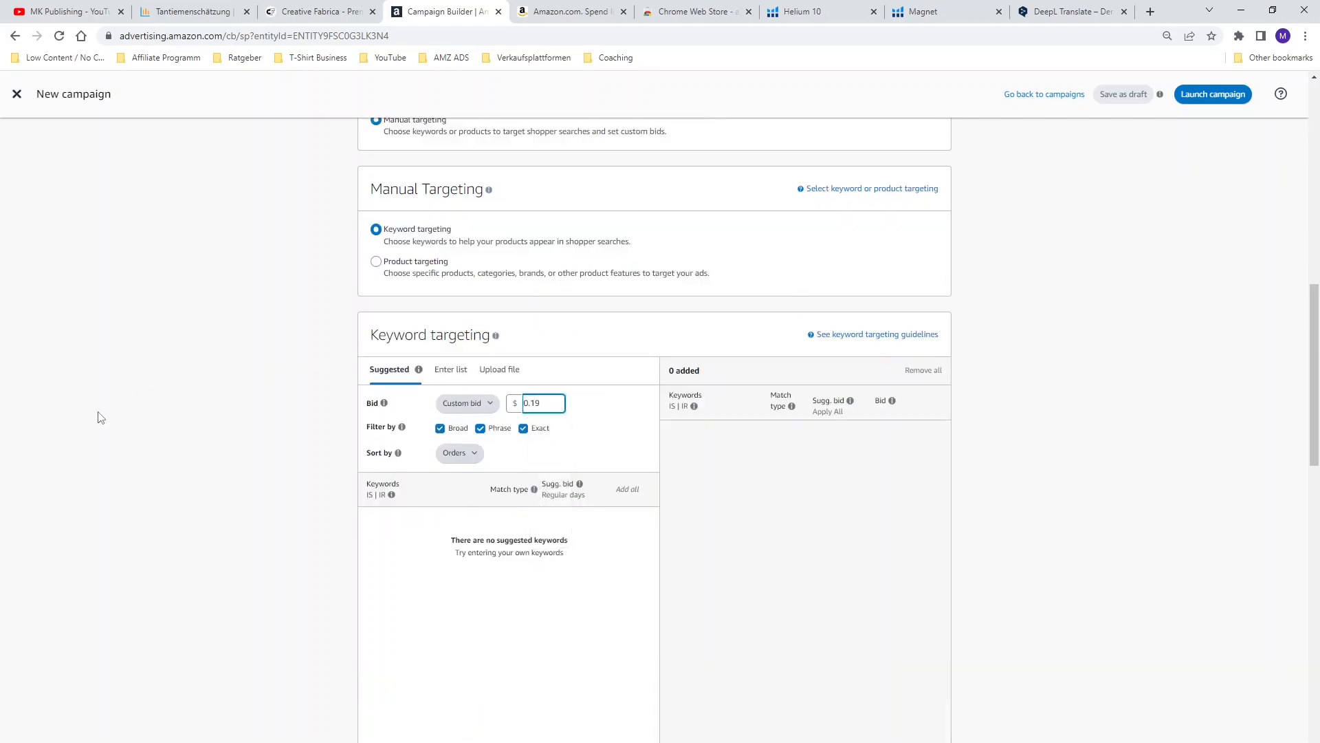
Switch to Excel and enter "Composition notebook" in C13 under Exact and "girls composition notebook" in B13 under Phrase
click(132, 394)
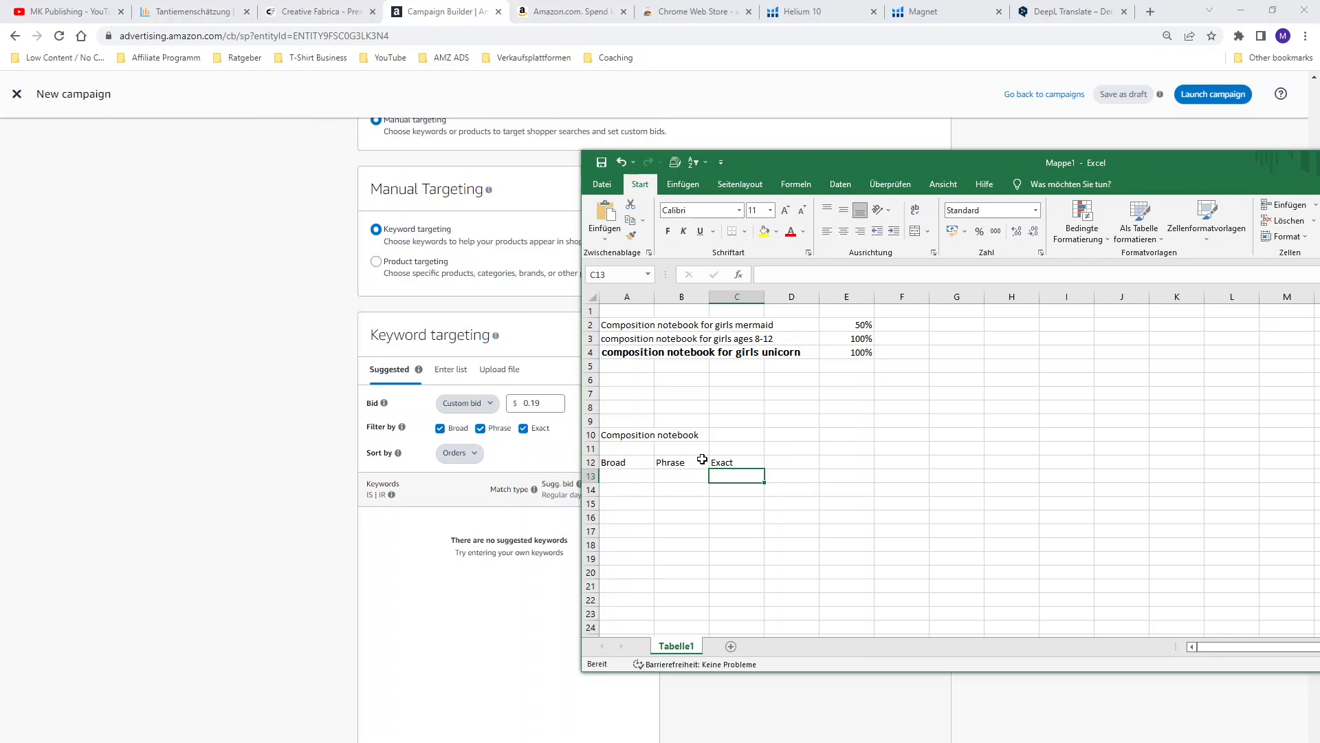
text(Composition notebook)
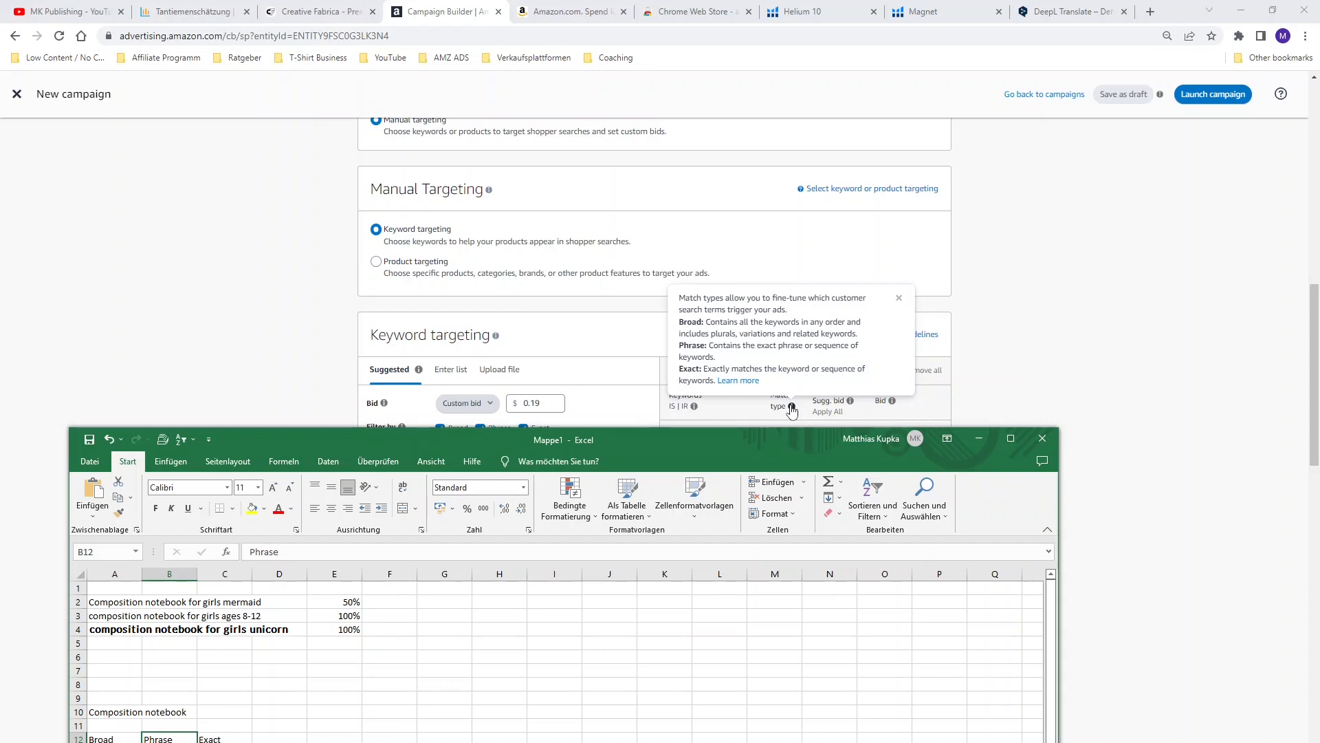
click(169, 742)
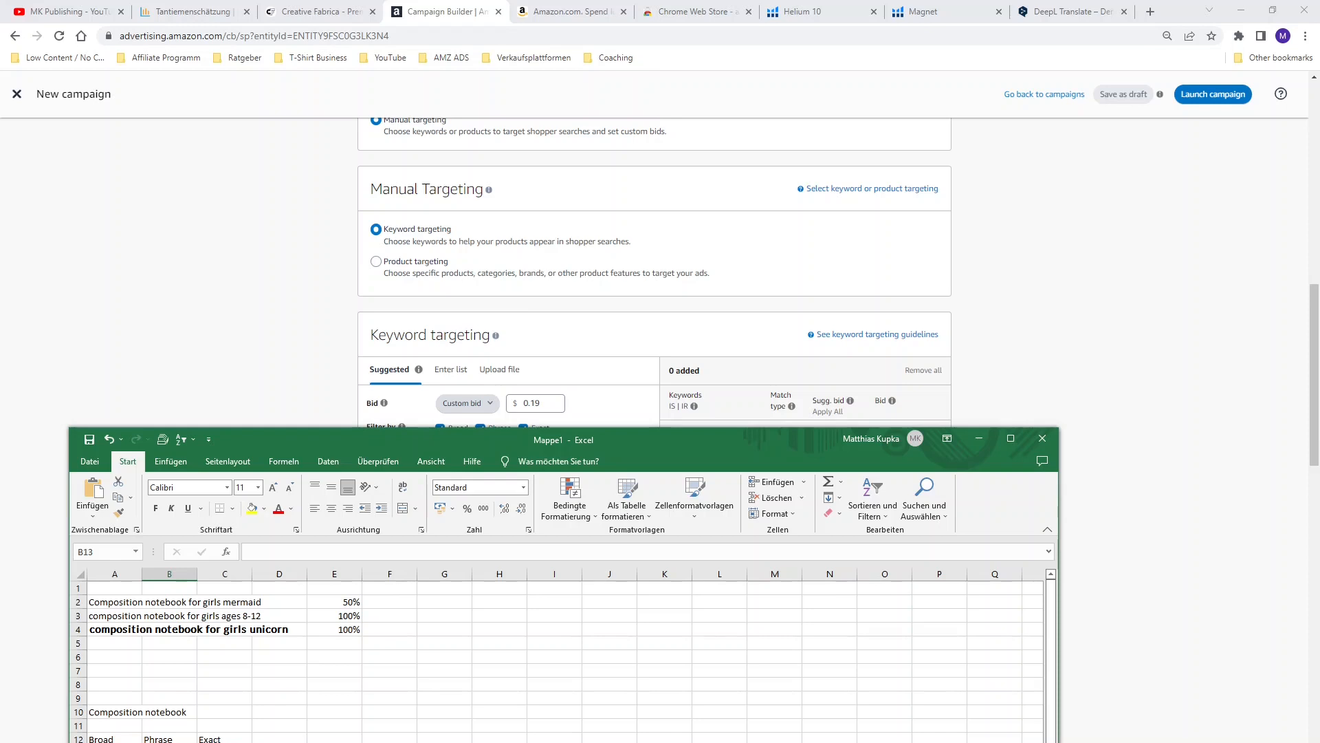
text(girls composition notebook)
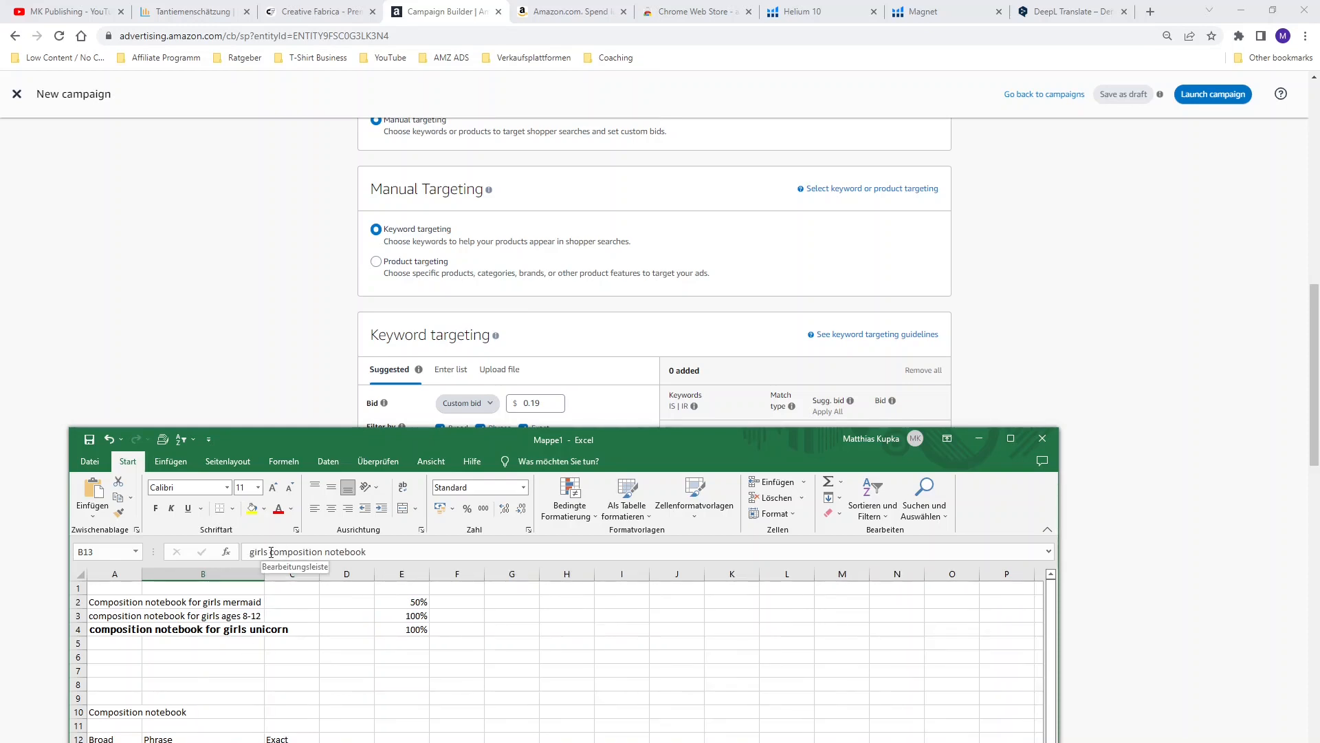
Colour "composition notebook" red in B13, and enter "composition notebook for girls" in B14 with the same two words in red
drag(271, 552, 367, 552)
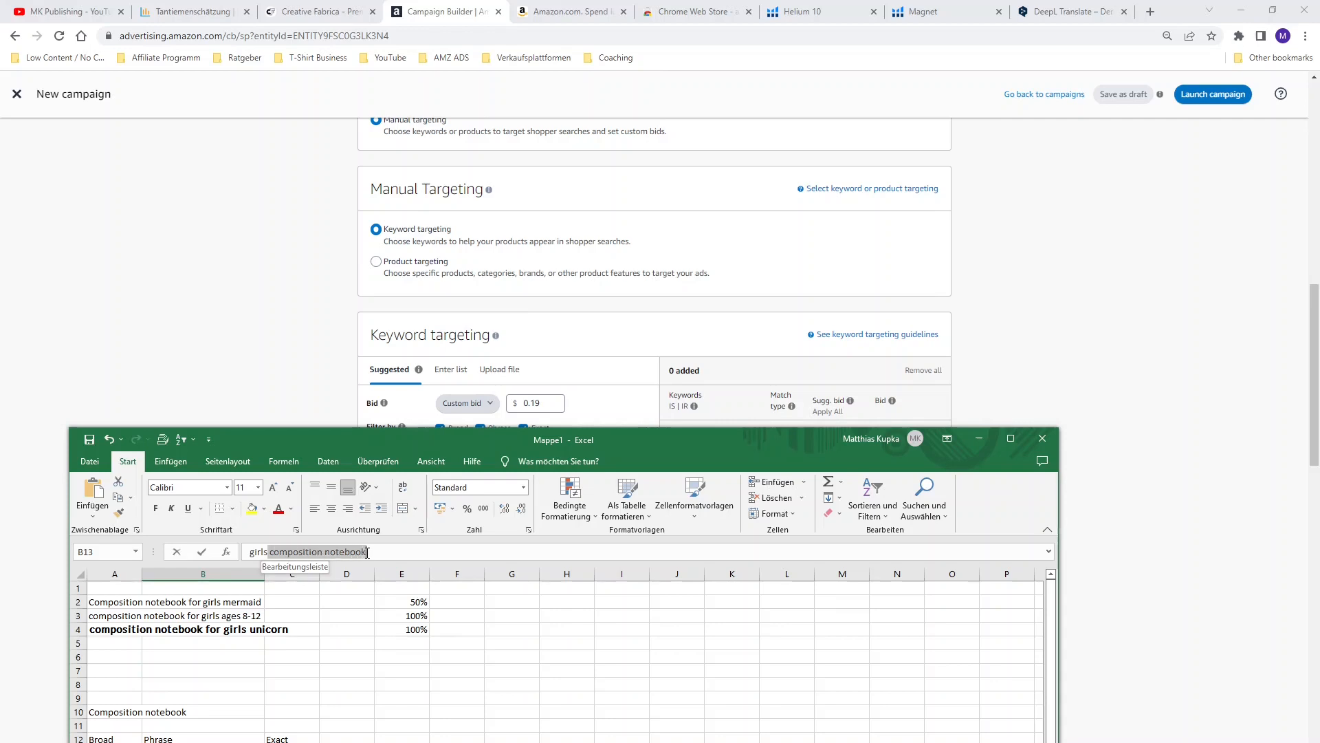
click(195, 721)
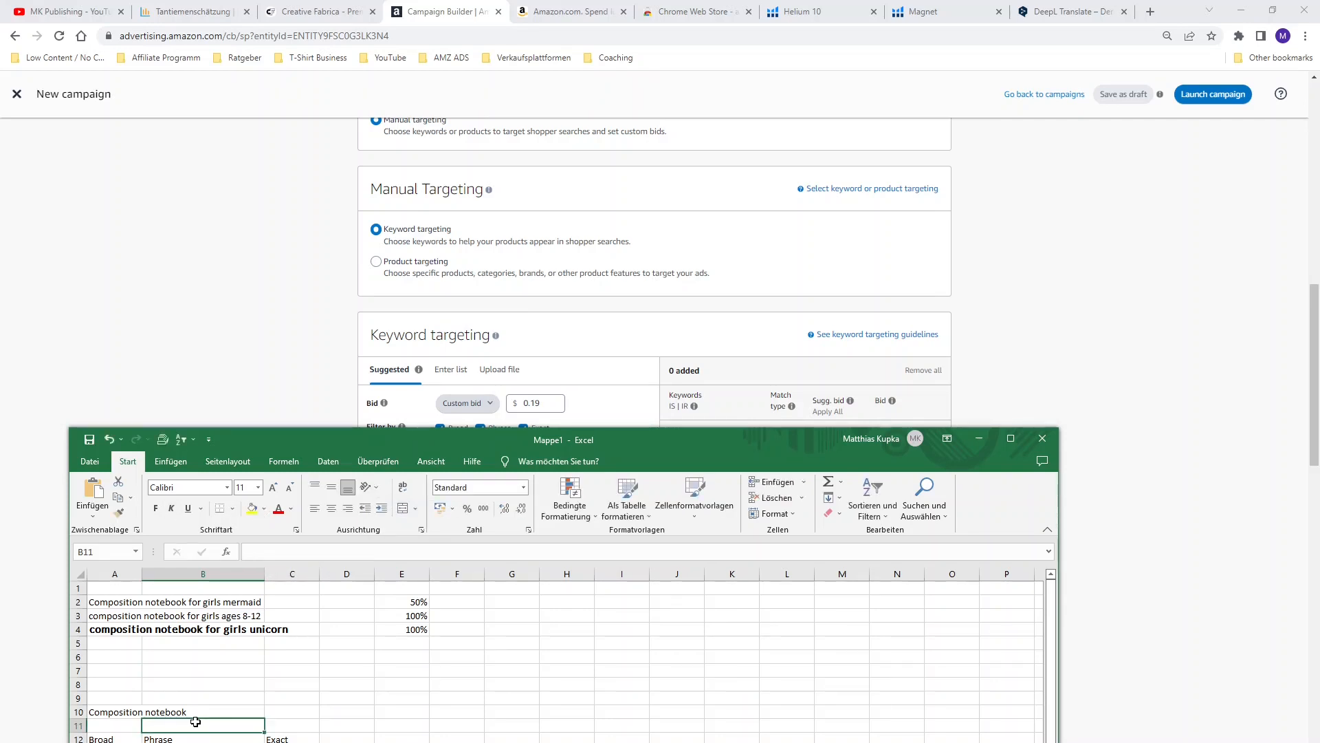
scroll(196, 718, down, 2)
click(233, 668)
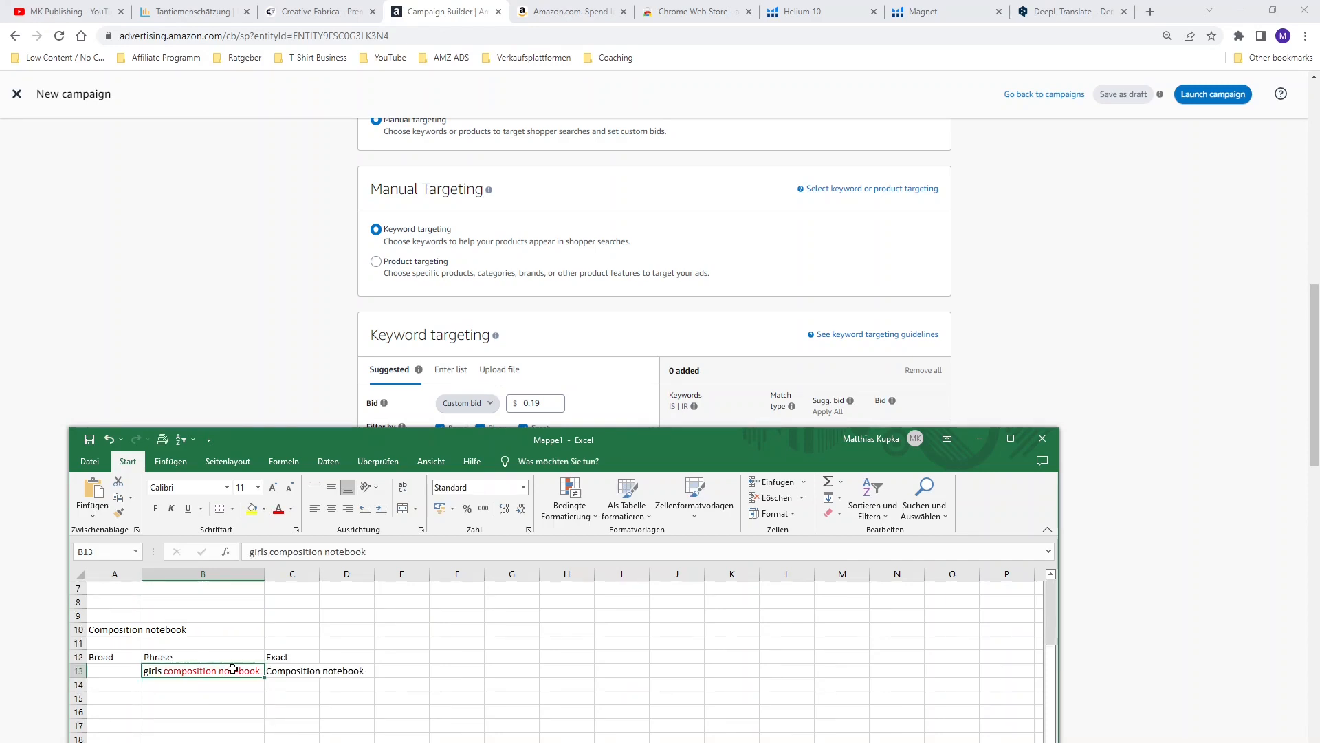
key(Down)
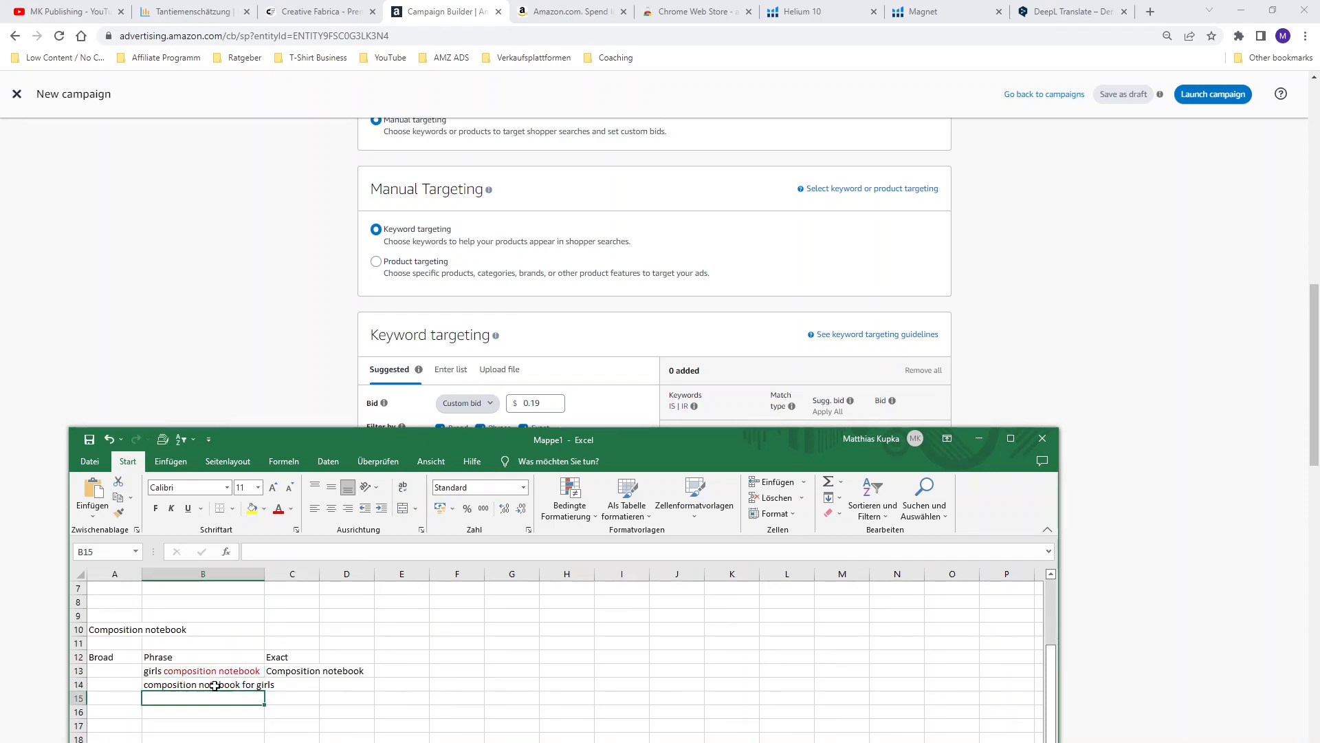
click(217, 685)
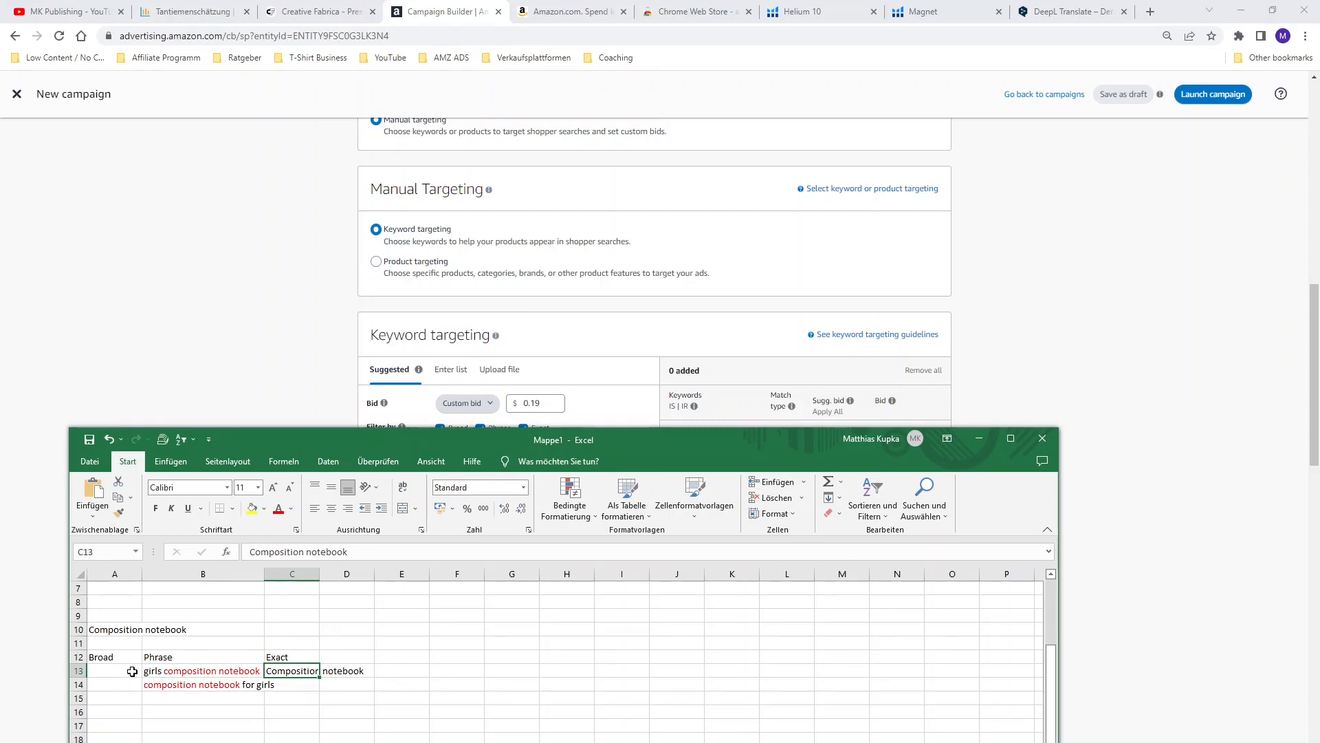
Enter "composition girls notebook" in B15 under Phrase as a trial entry and clear the cell again
mouse_move(792, 407)
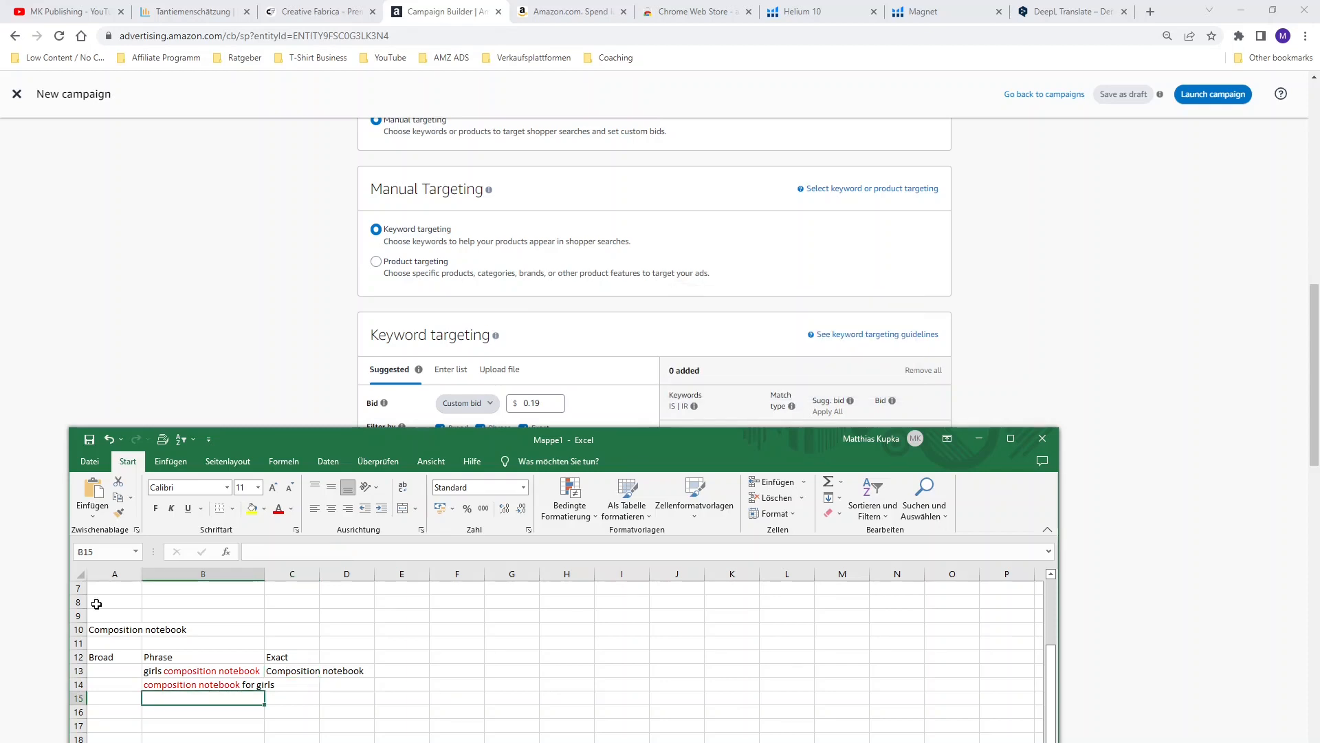
text(composition girls notebook)
key(Return)
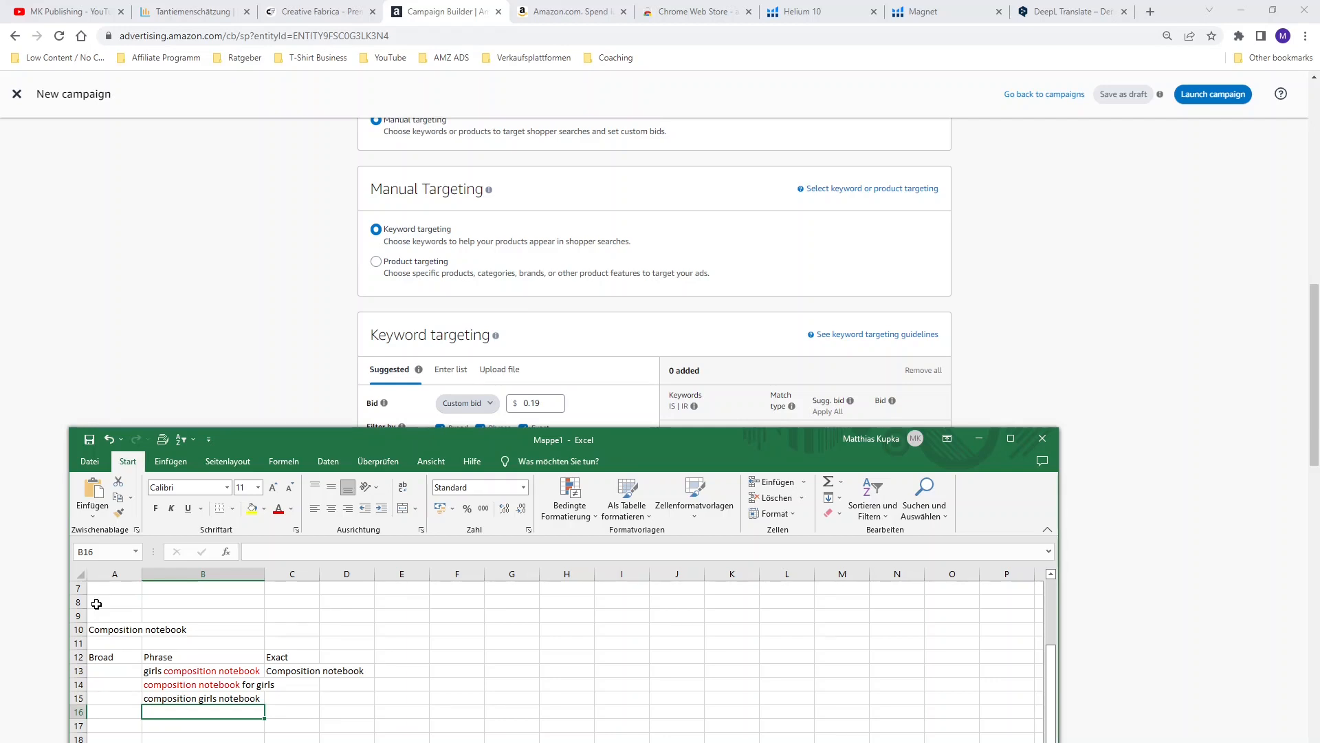
key(Up)
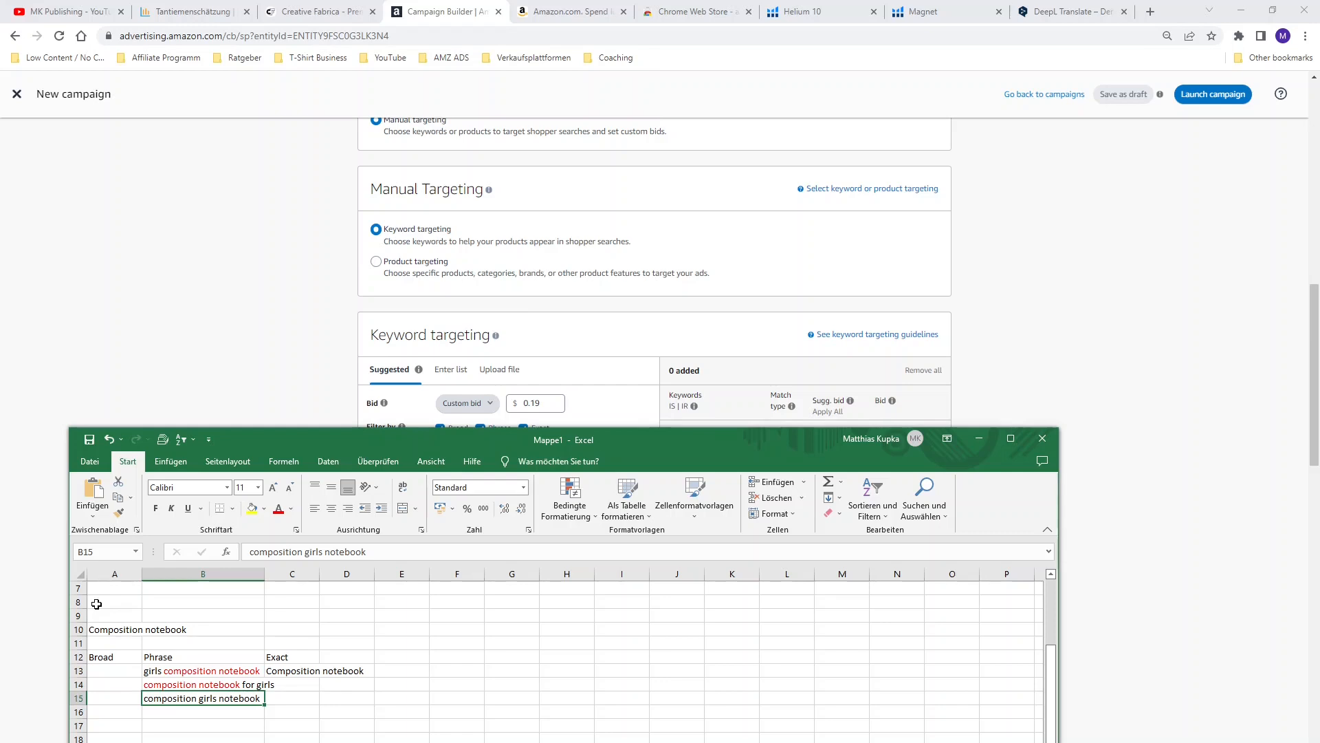
key(Delete)
Copy the two Phrase keywords into A13 and A14 under Broad and widen column A to fit them
key(Left)
key(Up)
key(Up)
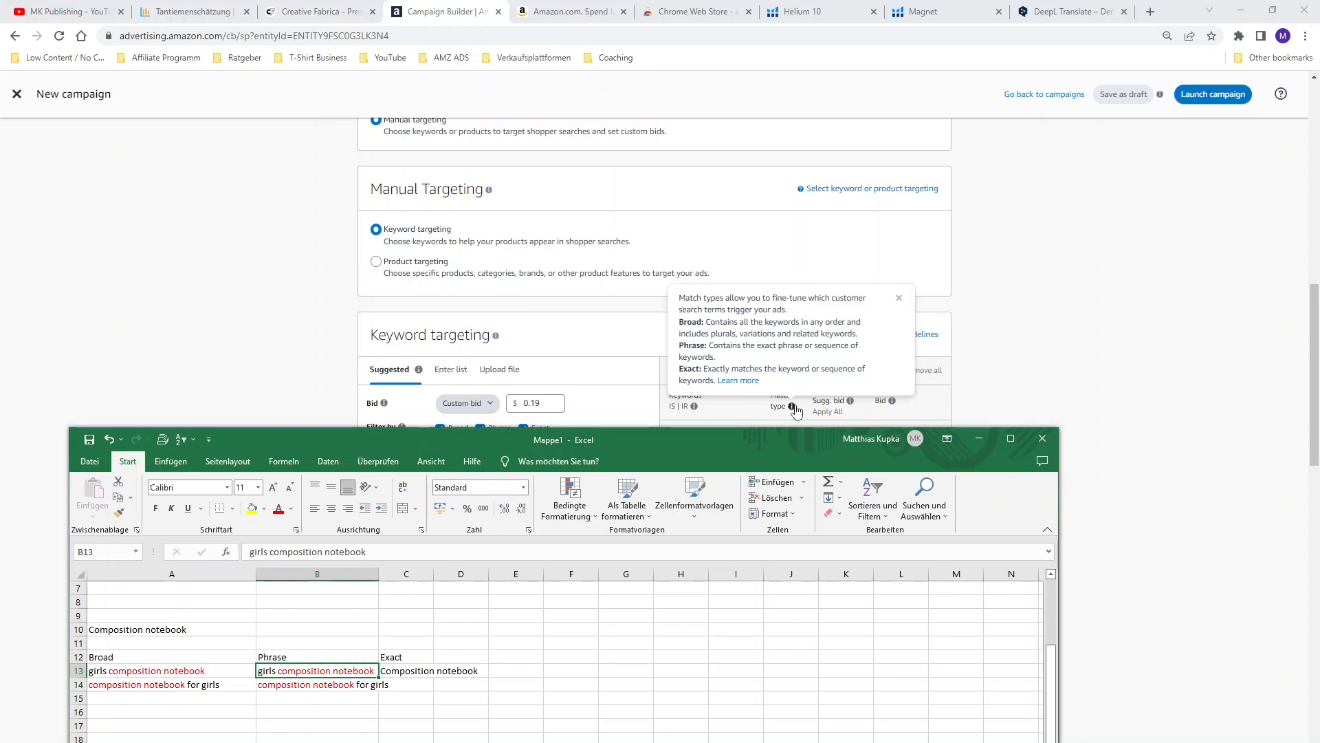
click(224, 659)
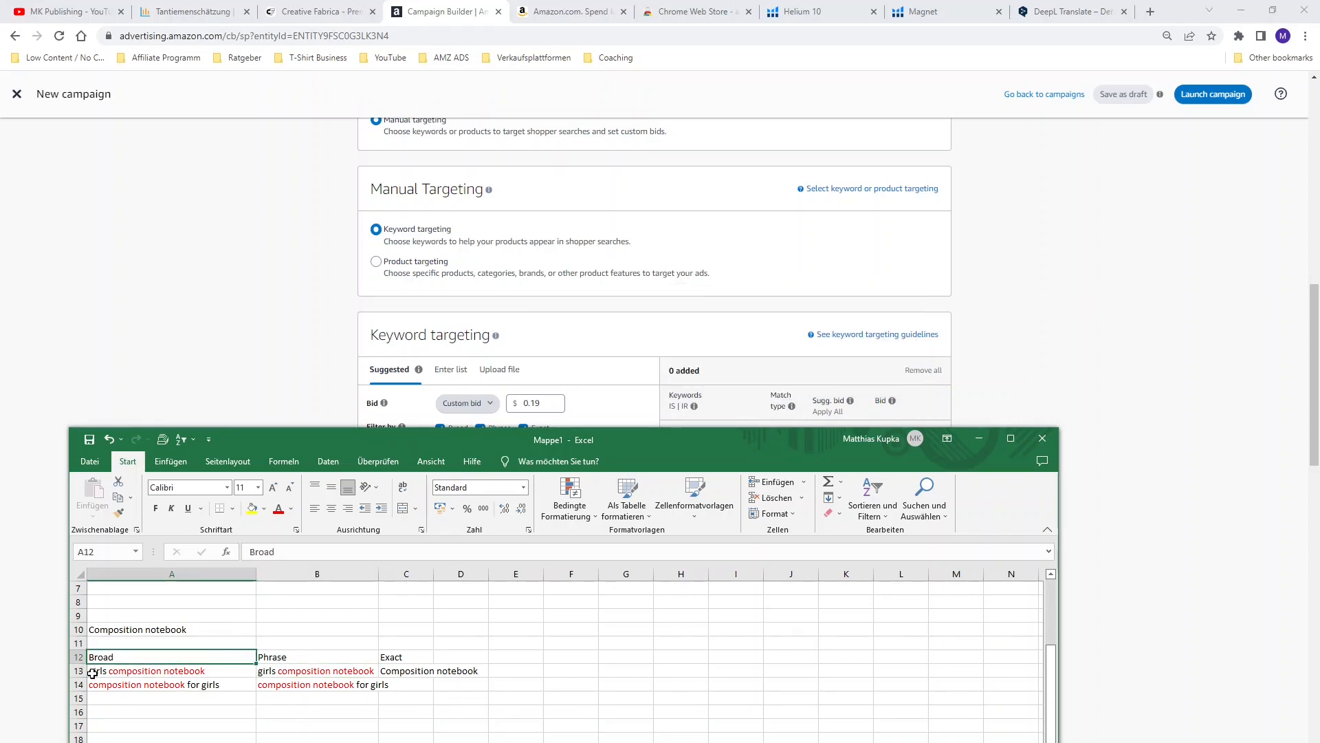
click(120, 674)
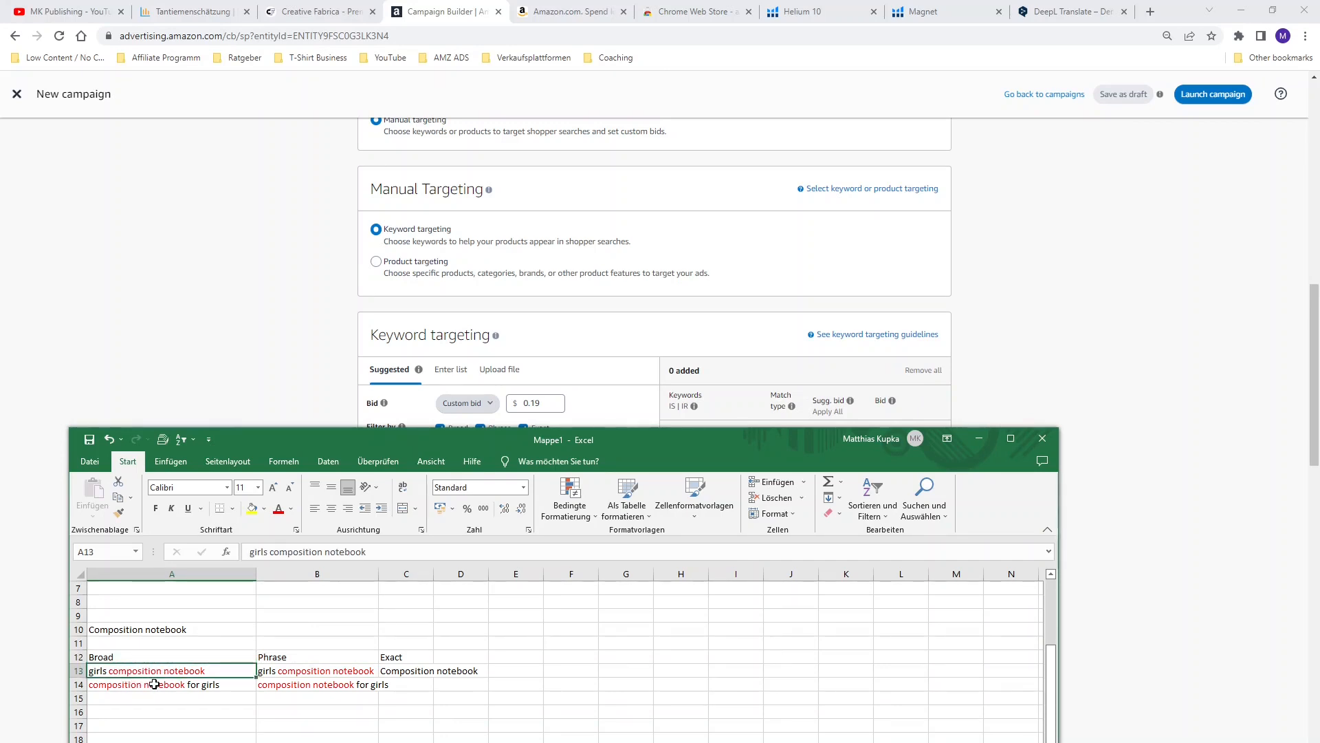
click(198, 685)
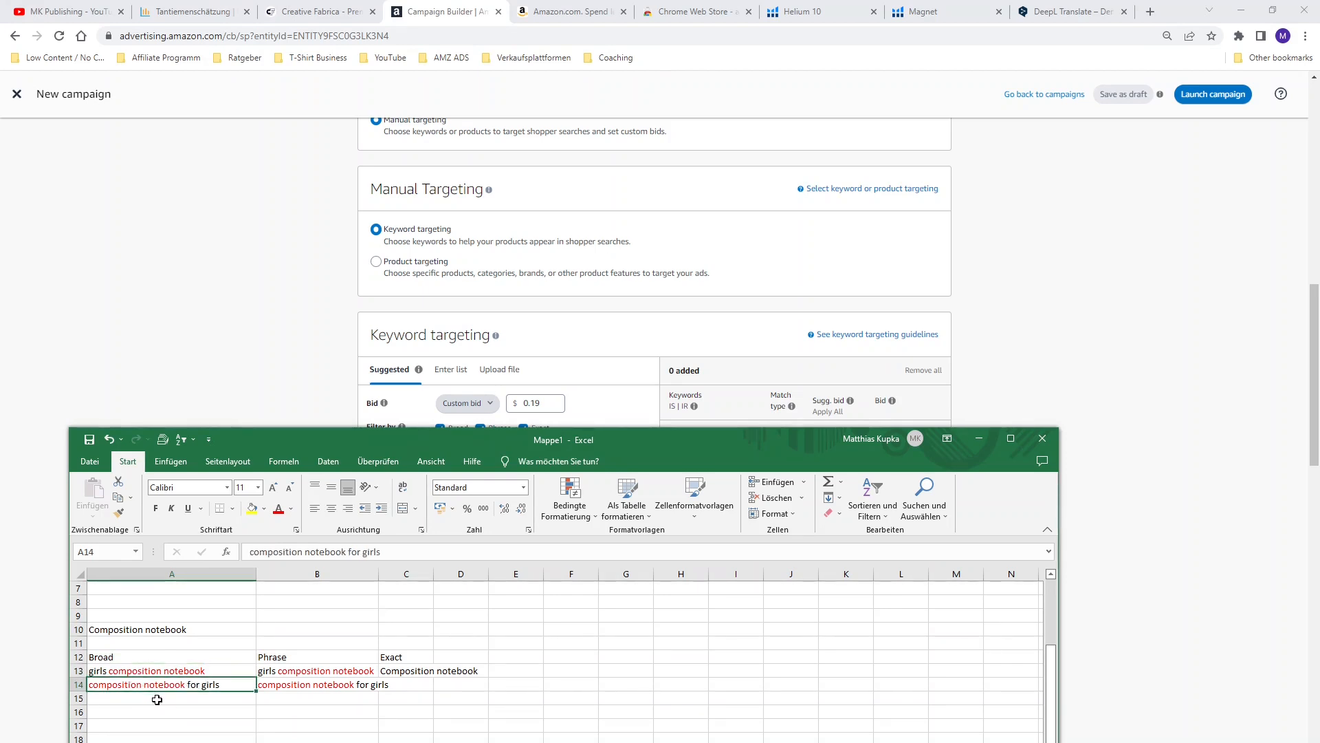
Enter "composition girls notebook" in A15 under Broad and colour the words "composition" and "notebook" red
click(200, 695)
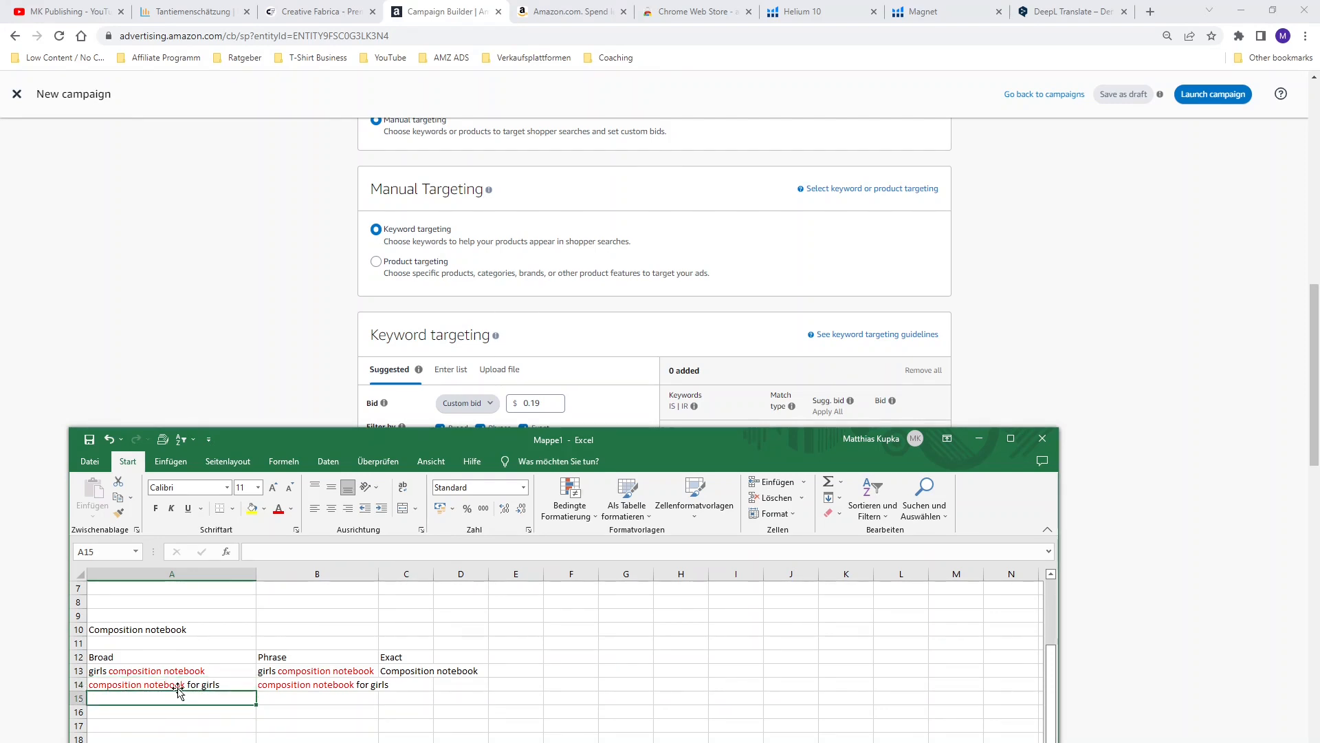
text(composition )
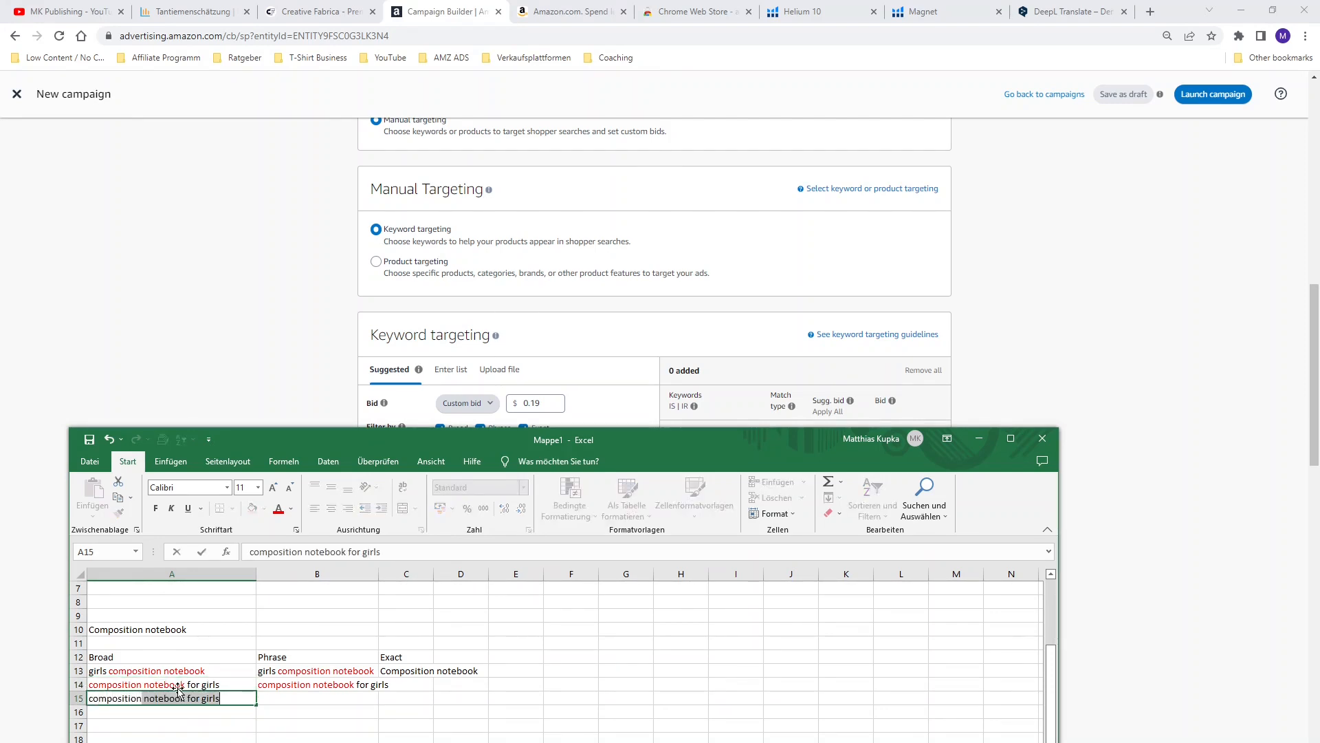
text(girls notebook)
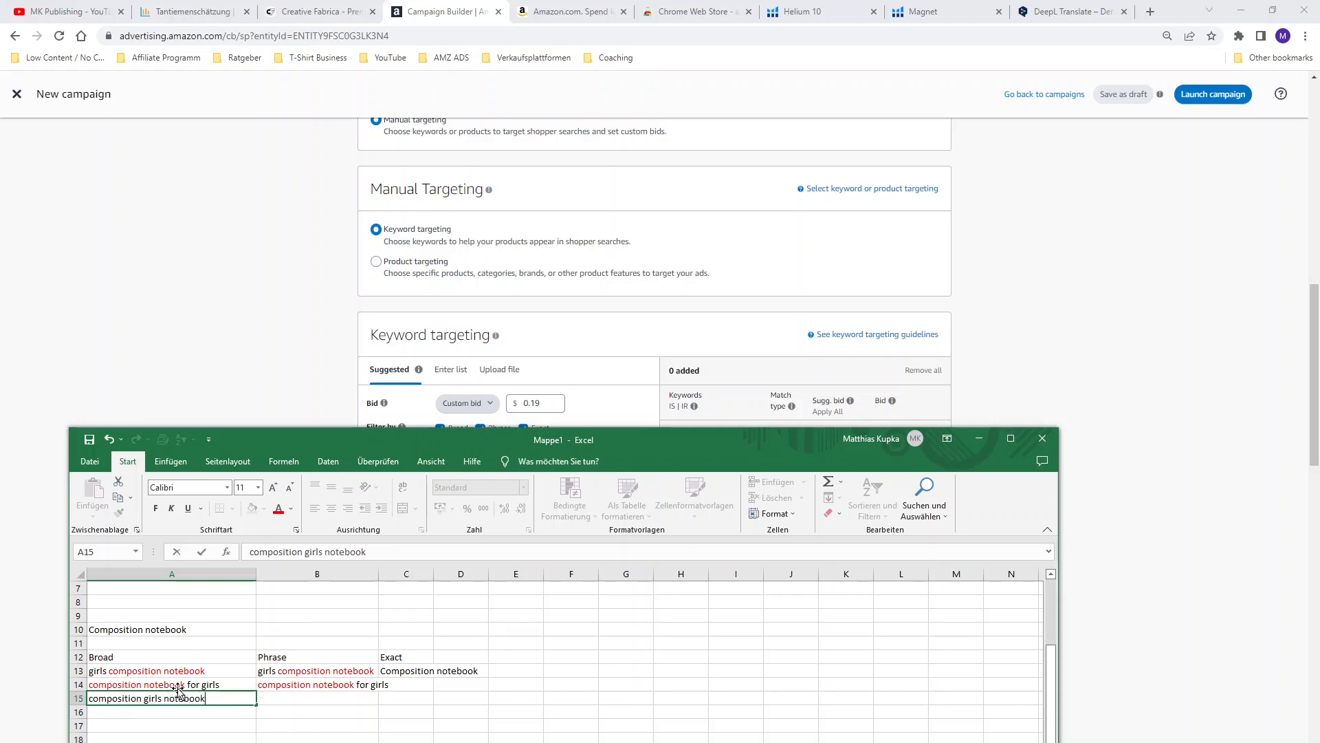
key(Return)
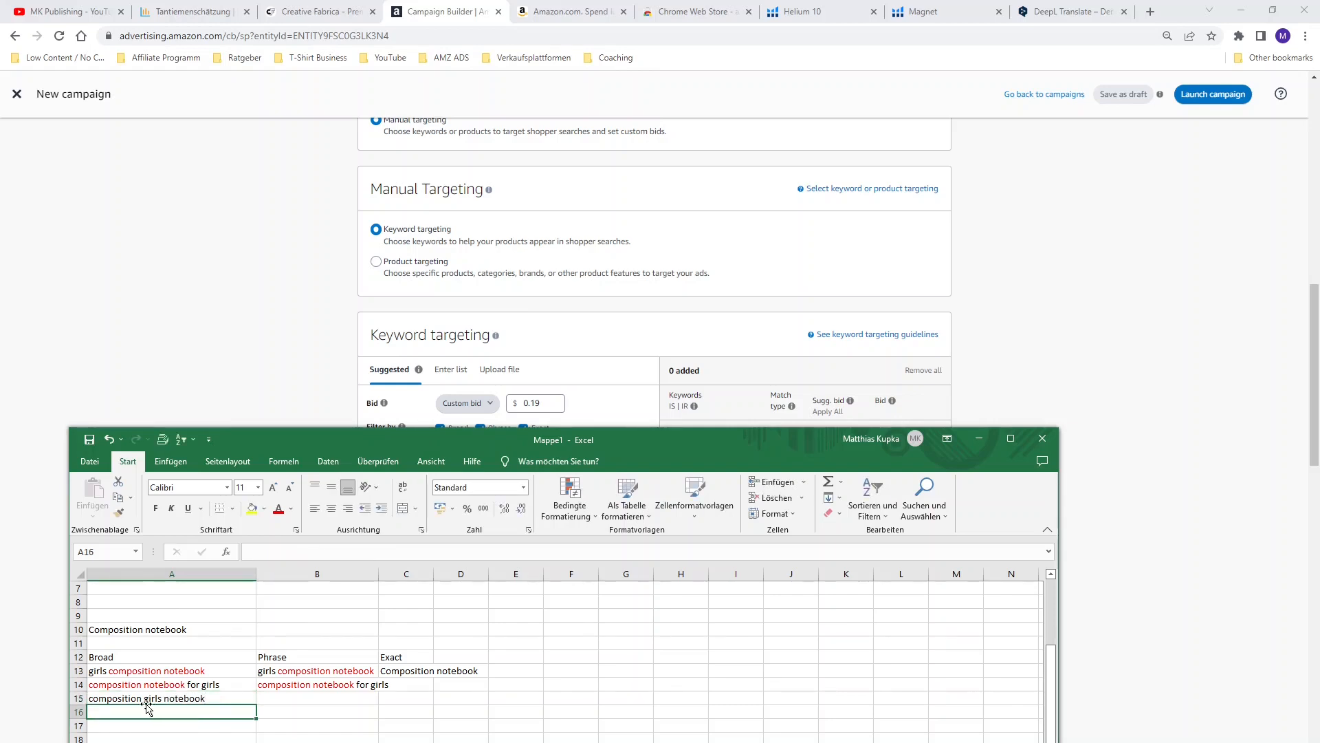
click(162, 699)
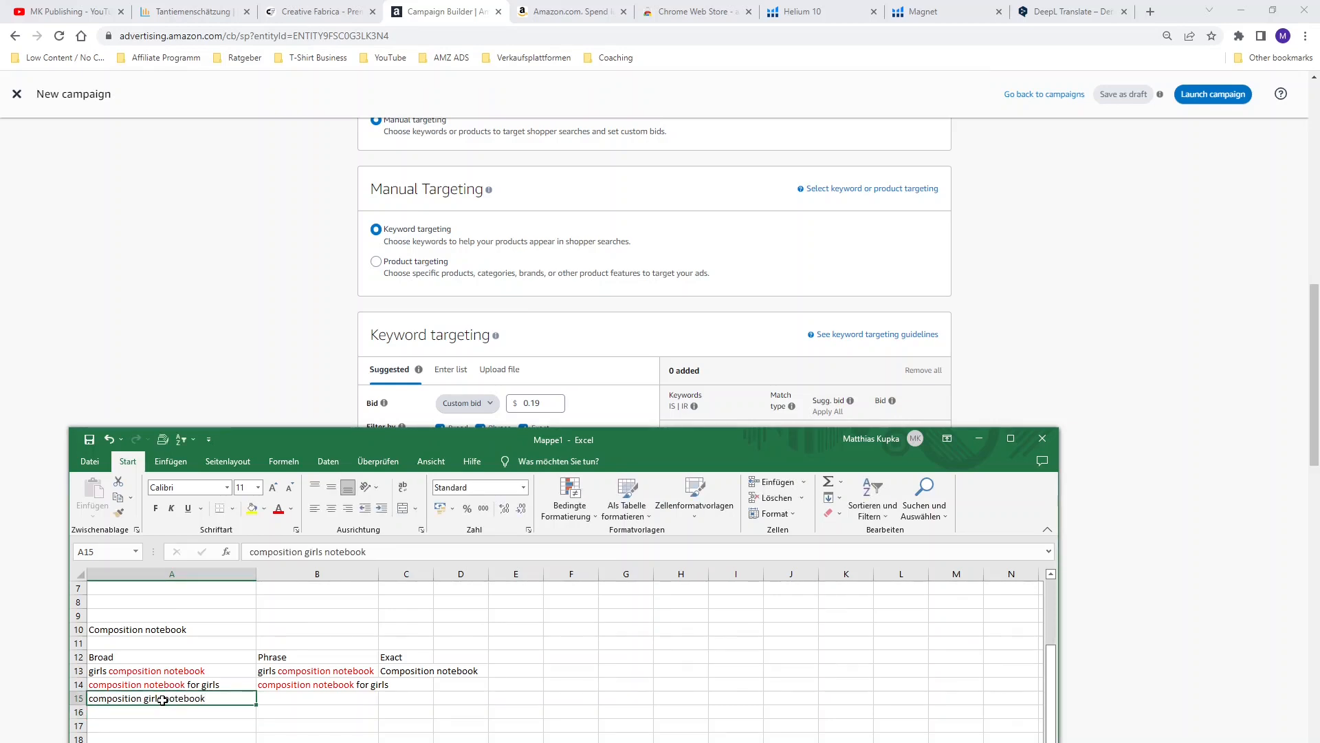
drag(249, 553, 301, 557)
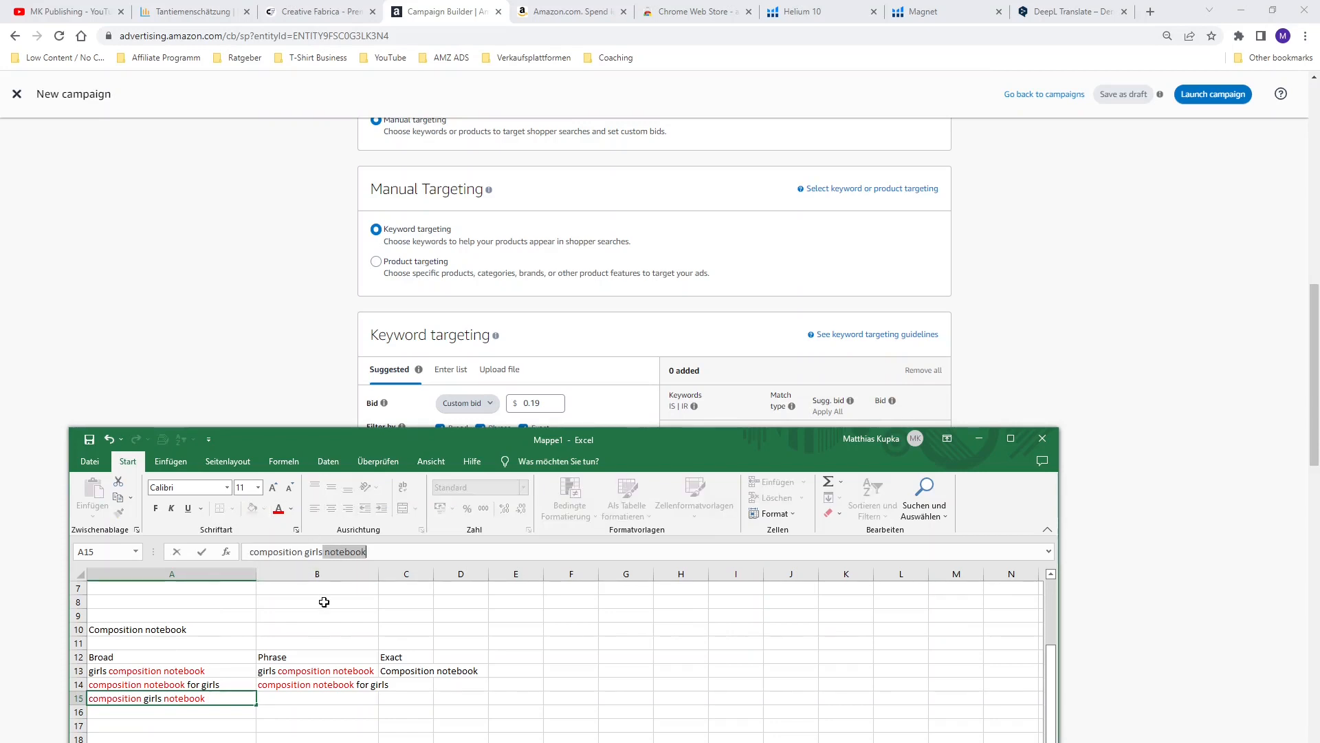
click(324, 602)
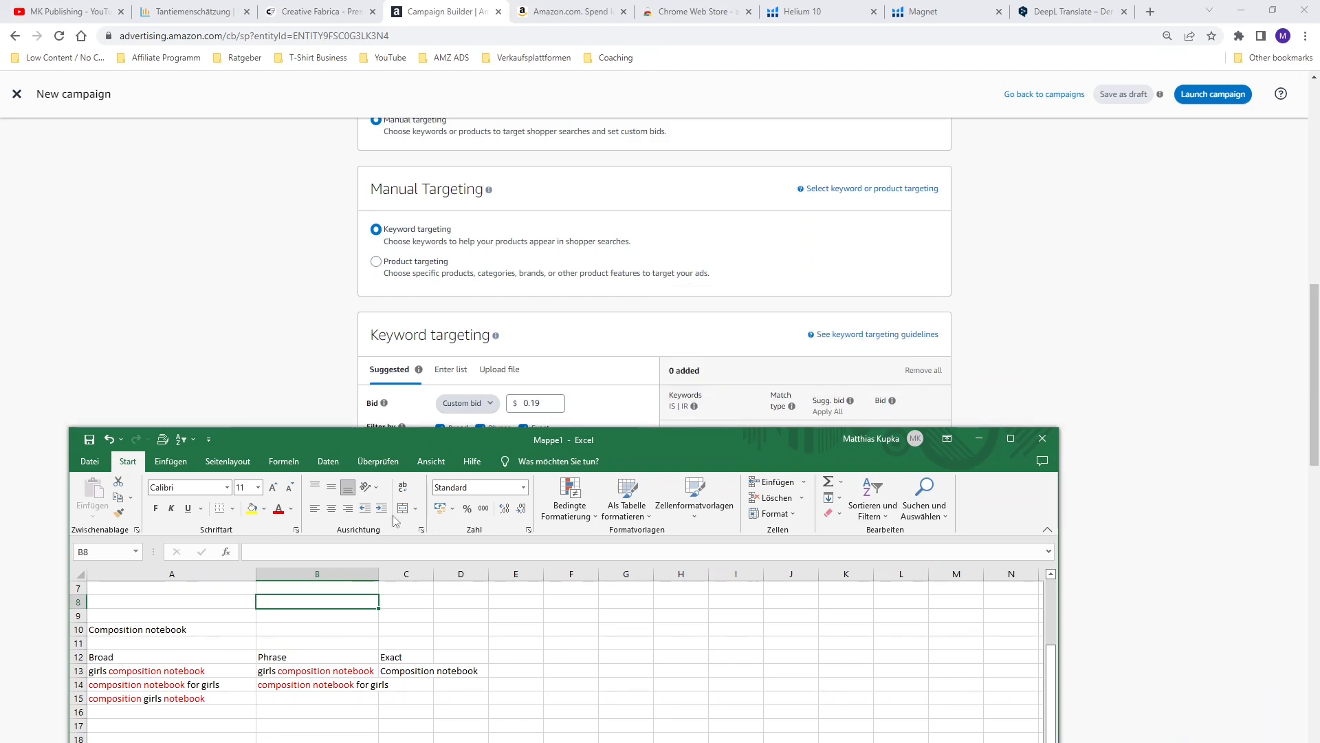
Highlight the Exact, Broad and Phrase keyword columns in turn to compare the three match types
drag(454, 440, 449, 454)
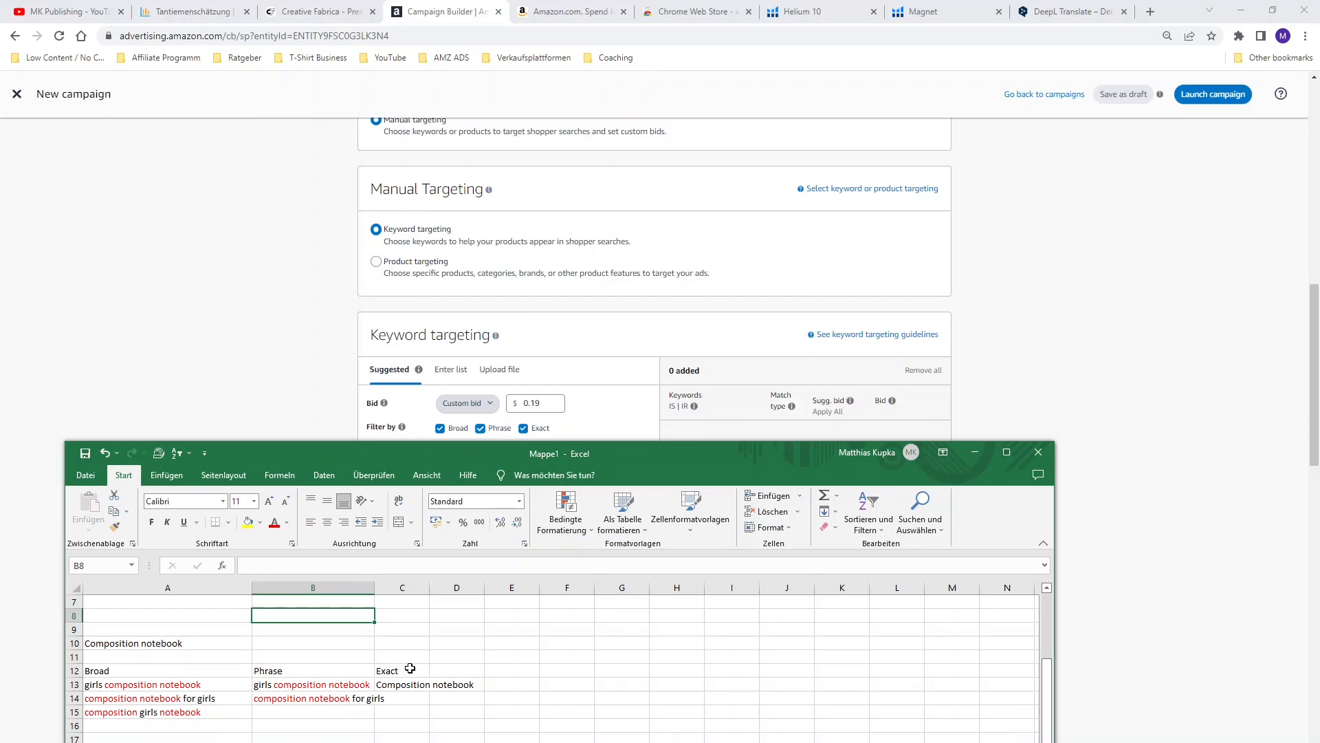
drag(409, 668, 409, 712)
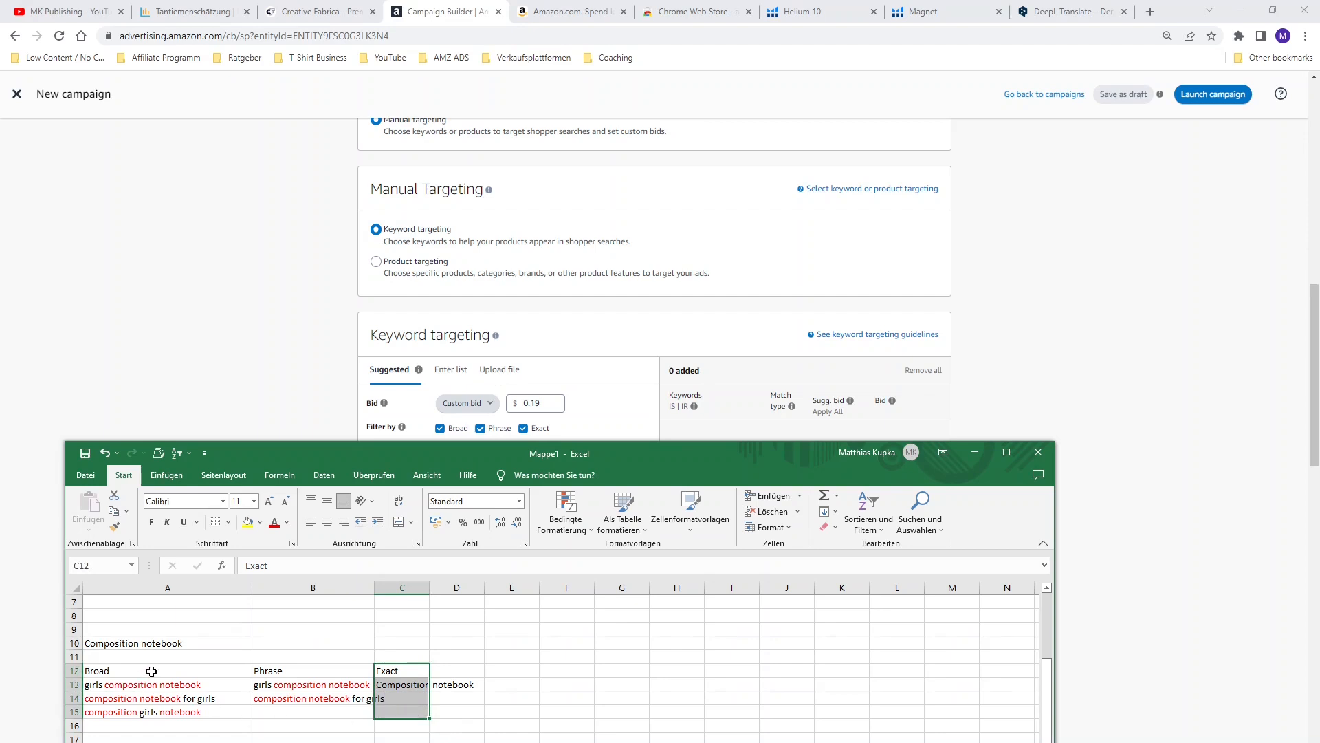
drag(153, 672, 156, 721)
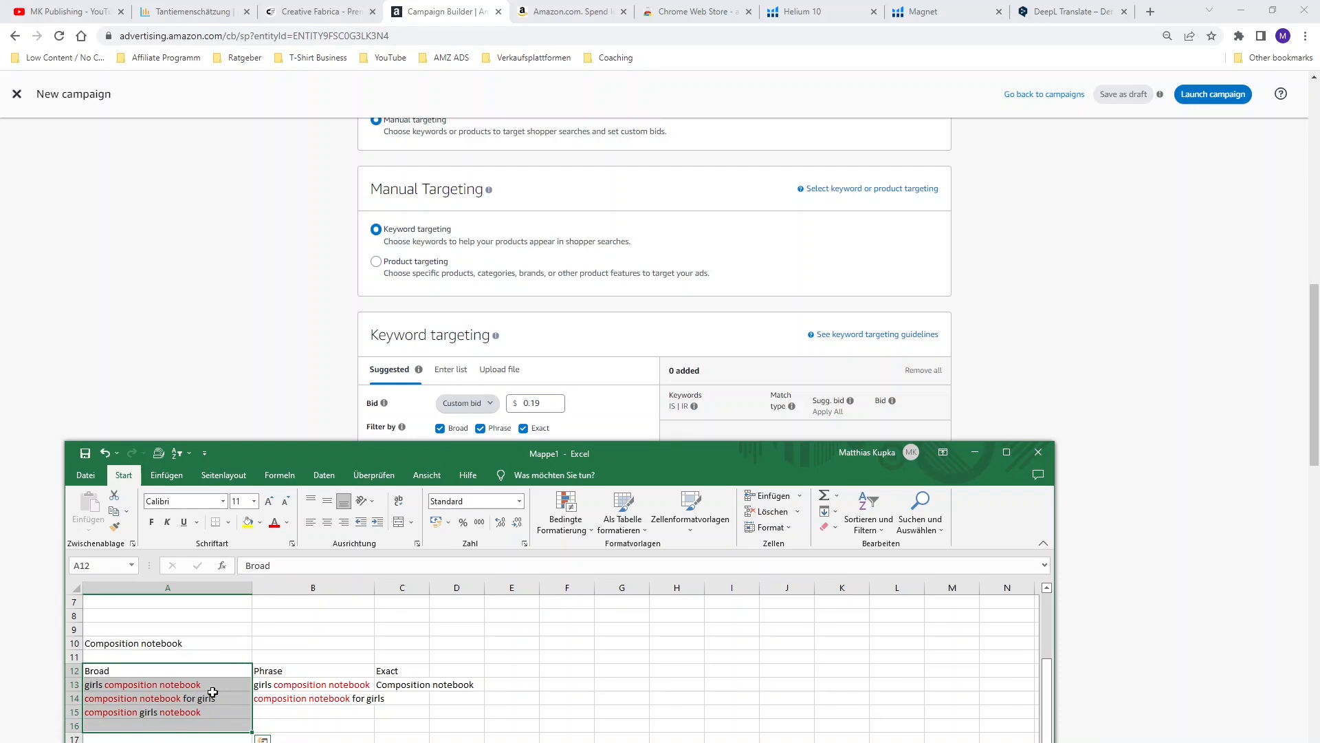
drag(275, 670, 275, 712)
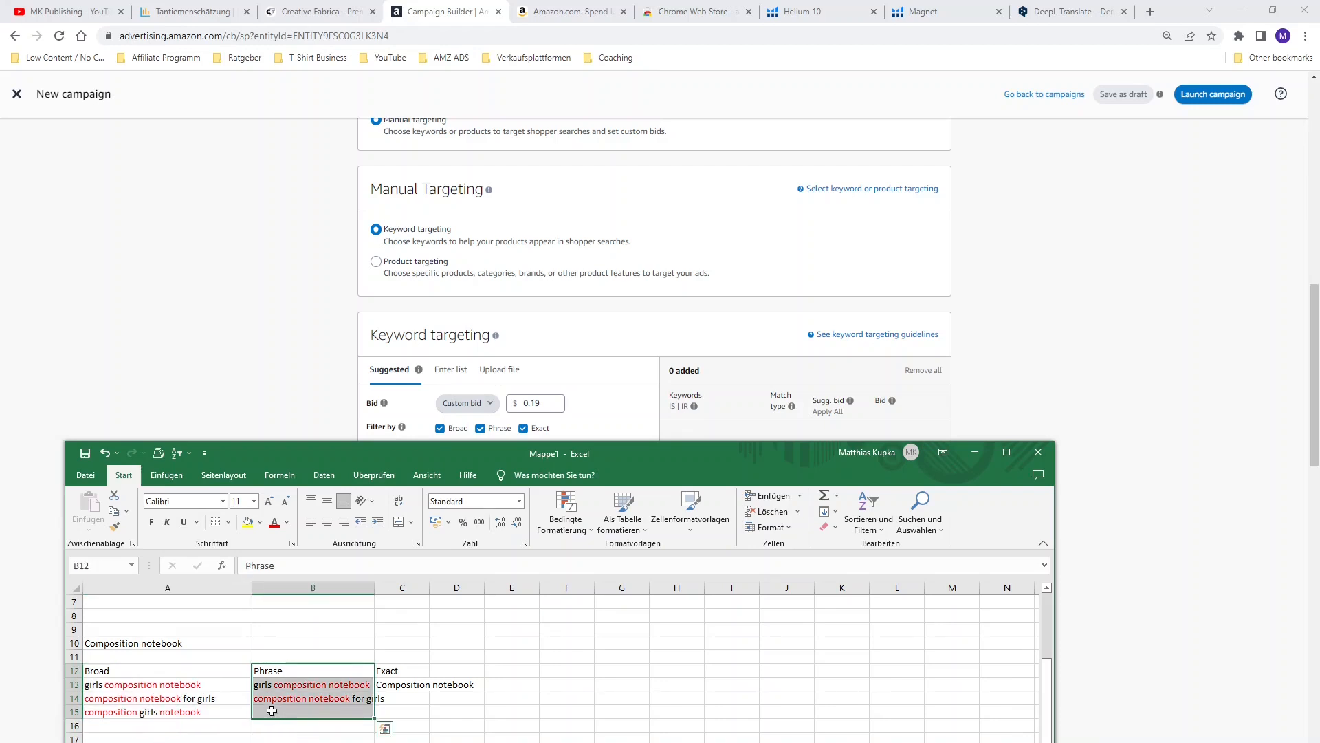
Compare the Phrase keyword in B13 with the Broad keyword in A13 and the empty Phrase cell B15
click(281, 690)
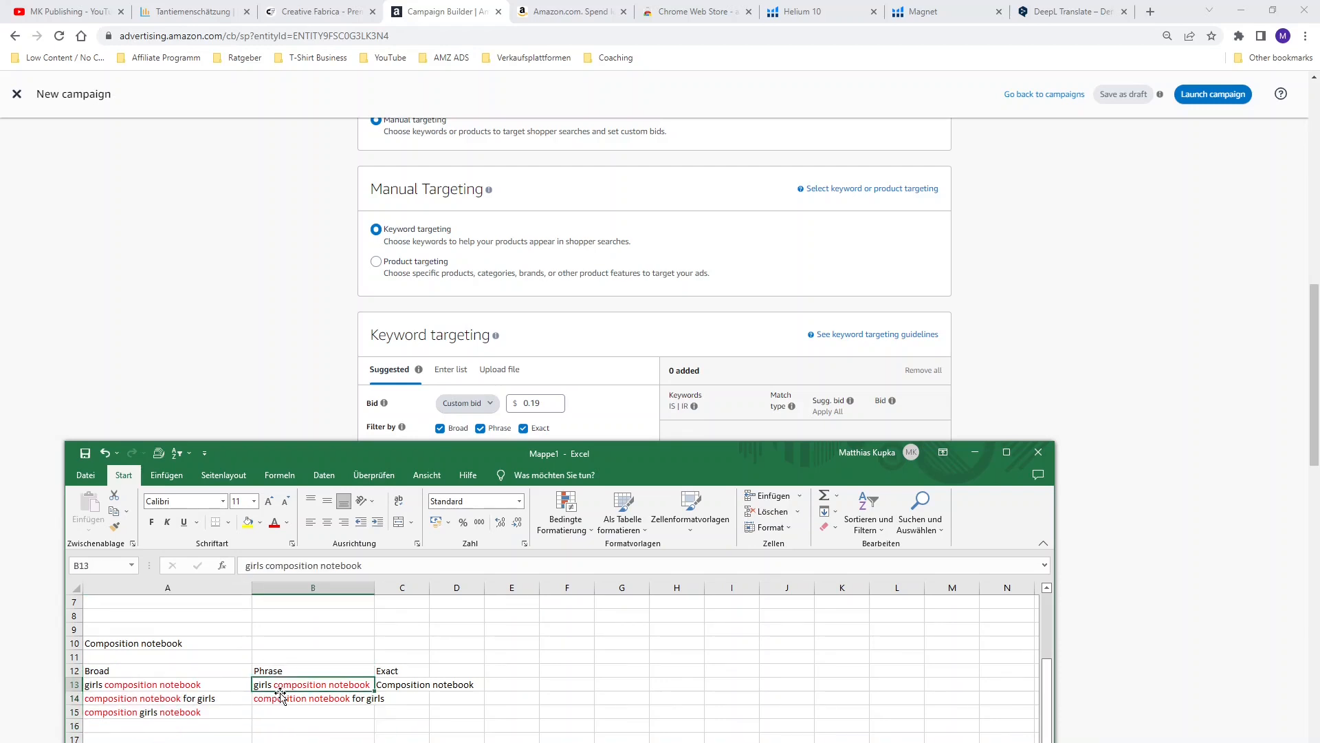
click(136, 684)
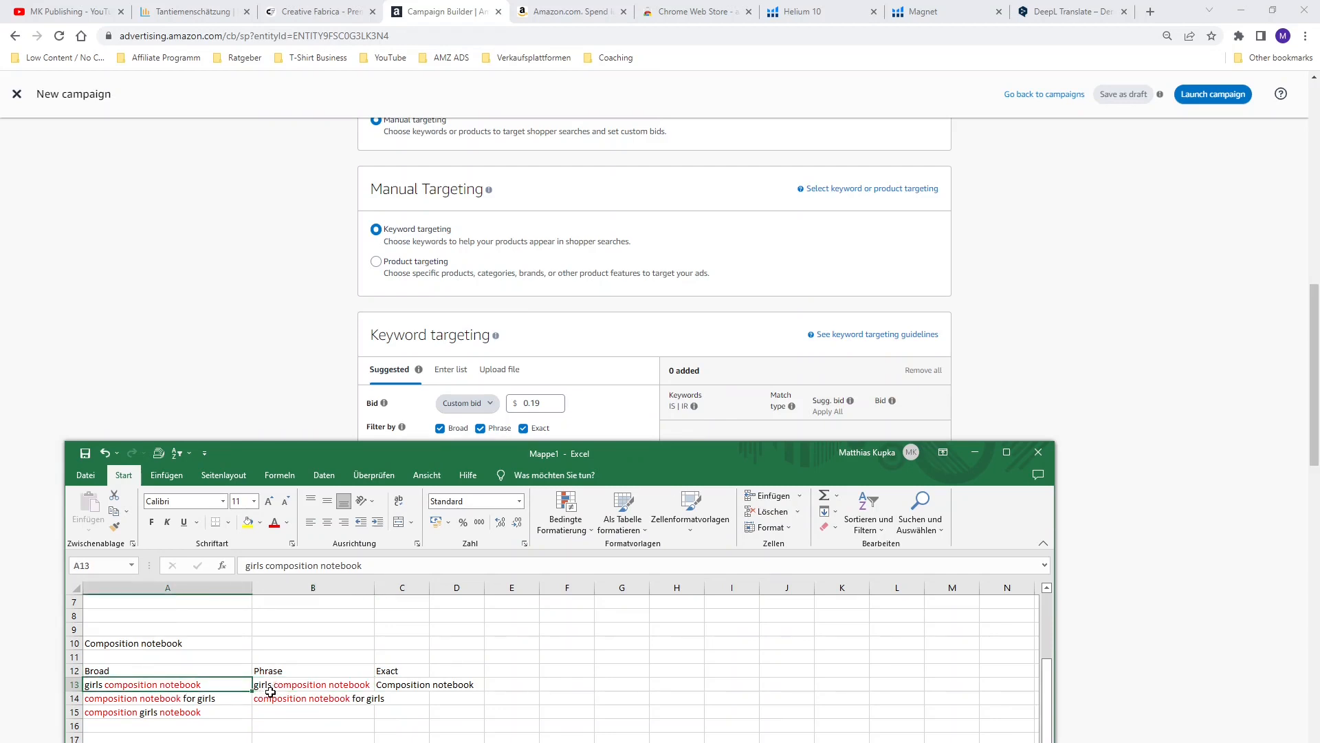
click(284, 716)
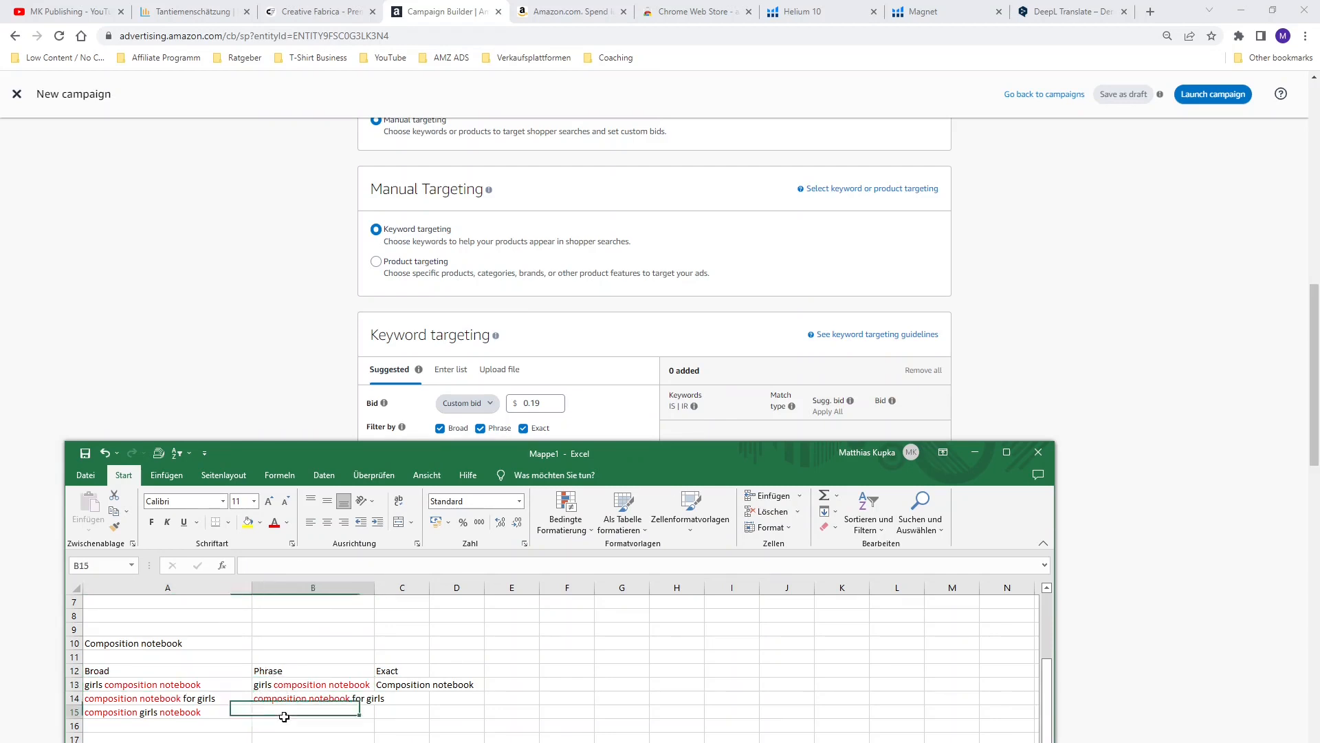
Switch to the Amazon Ads campaign builder, exclude the Phrase match type and open manual keyword list entry
click(526, 431)
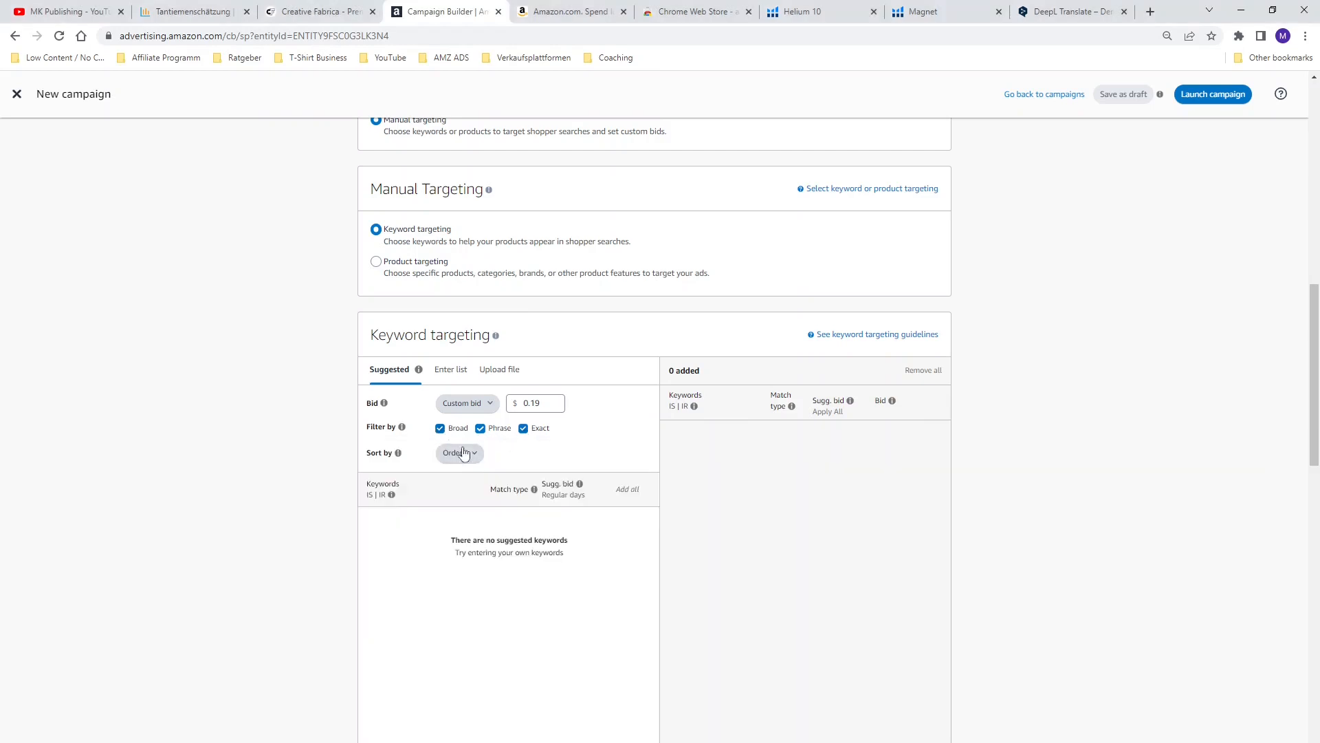
click(480, 430)
click(449, 374)
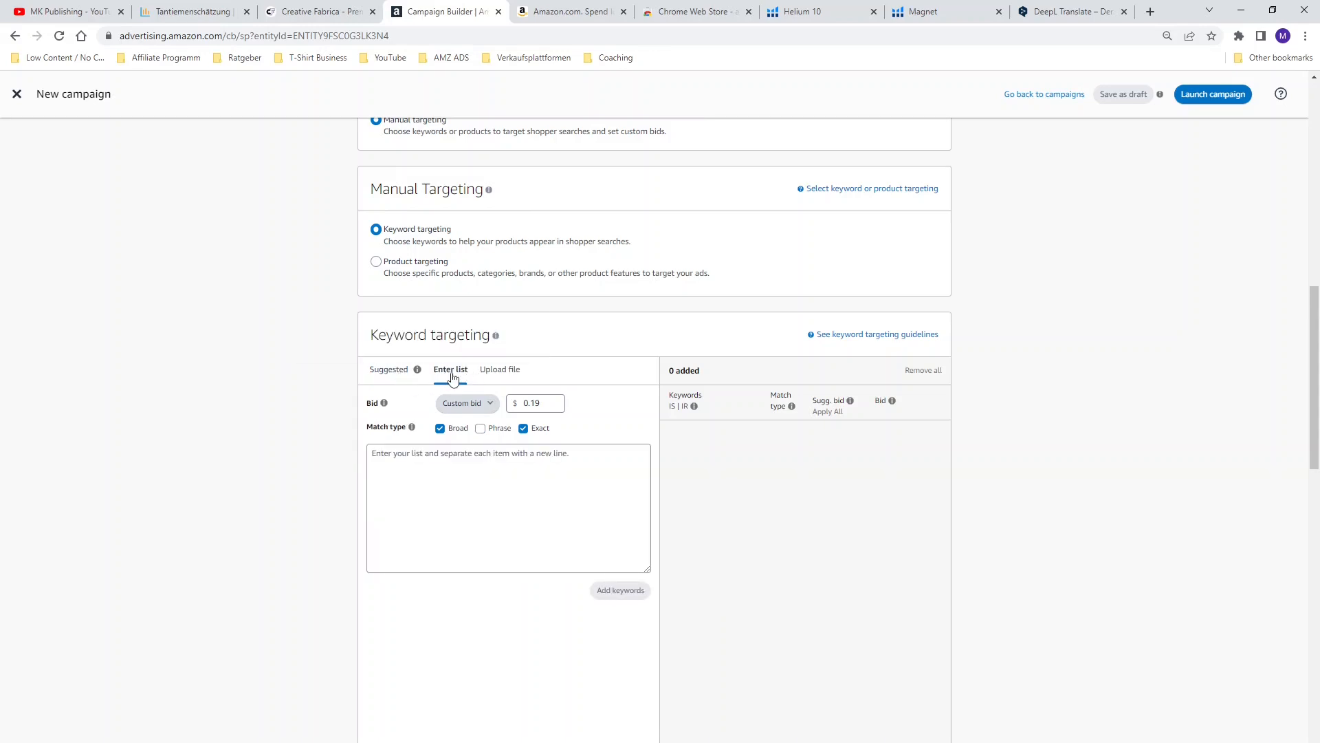
Switch back to the Excel sheet, move its window clear of the keyword entry area and copy the three keywords in A2:A4
key(alt+Tab)
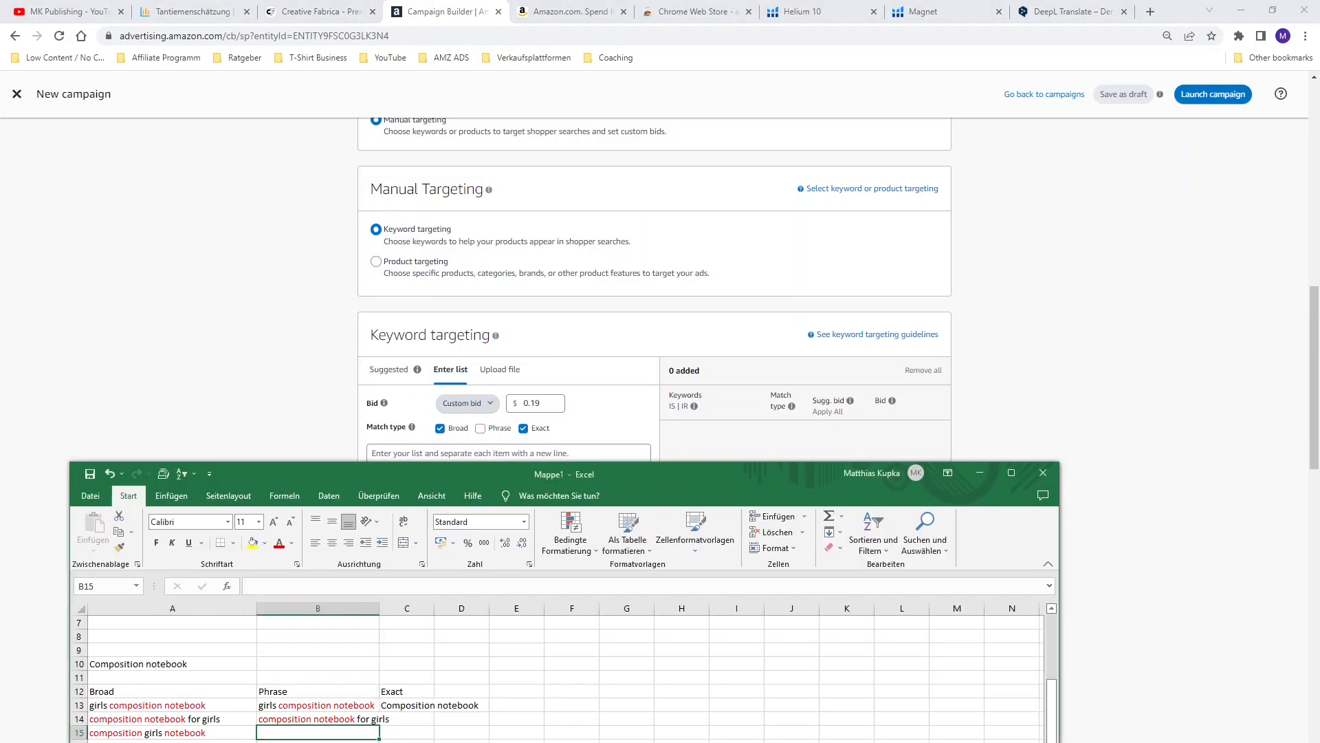
drag(498, 477, 971, 248)
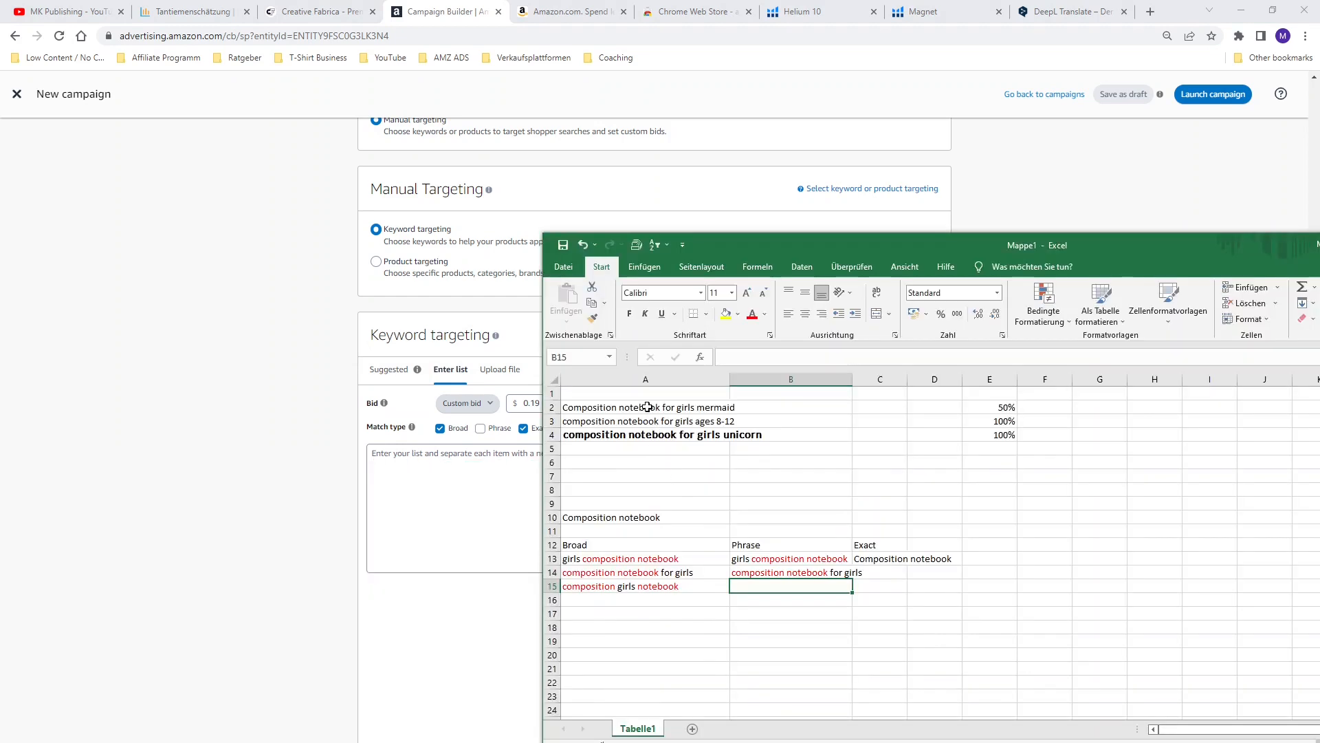
drag(645, 407, 654, 436)
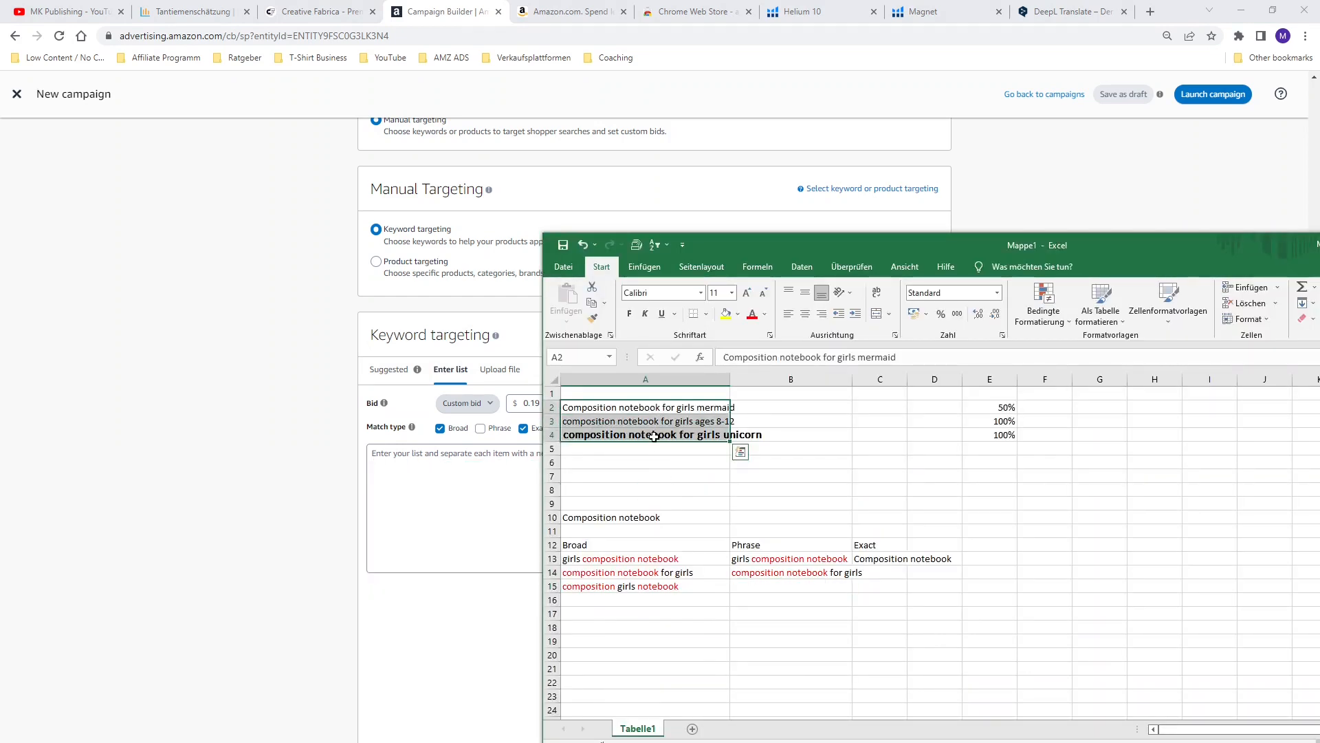
key(ctrl+c)
Paste the three copied keywords into the campaign's keyword list and add them with Broad and Exact match at a $0.19 bid
click(379, 458)
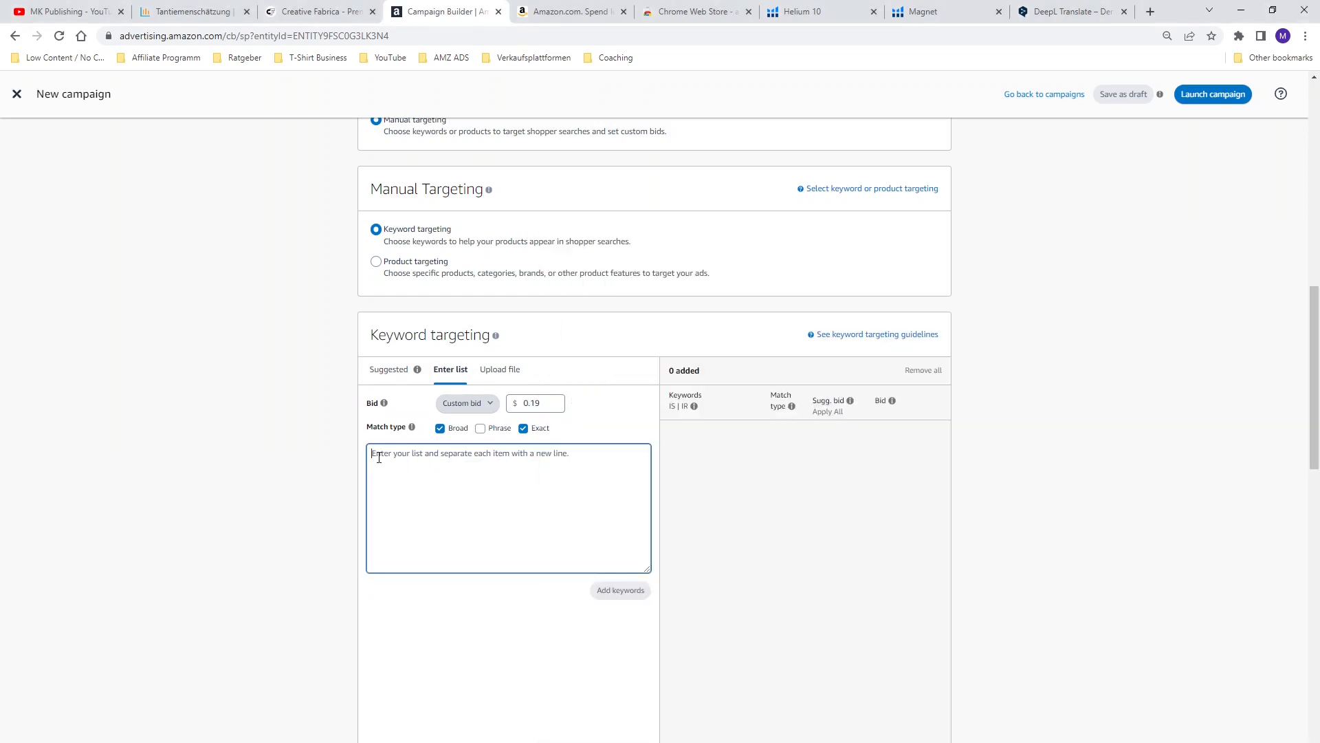
key(ctrl+v)
click(620, 592)
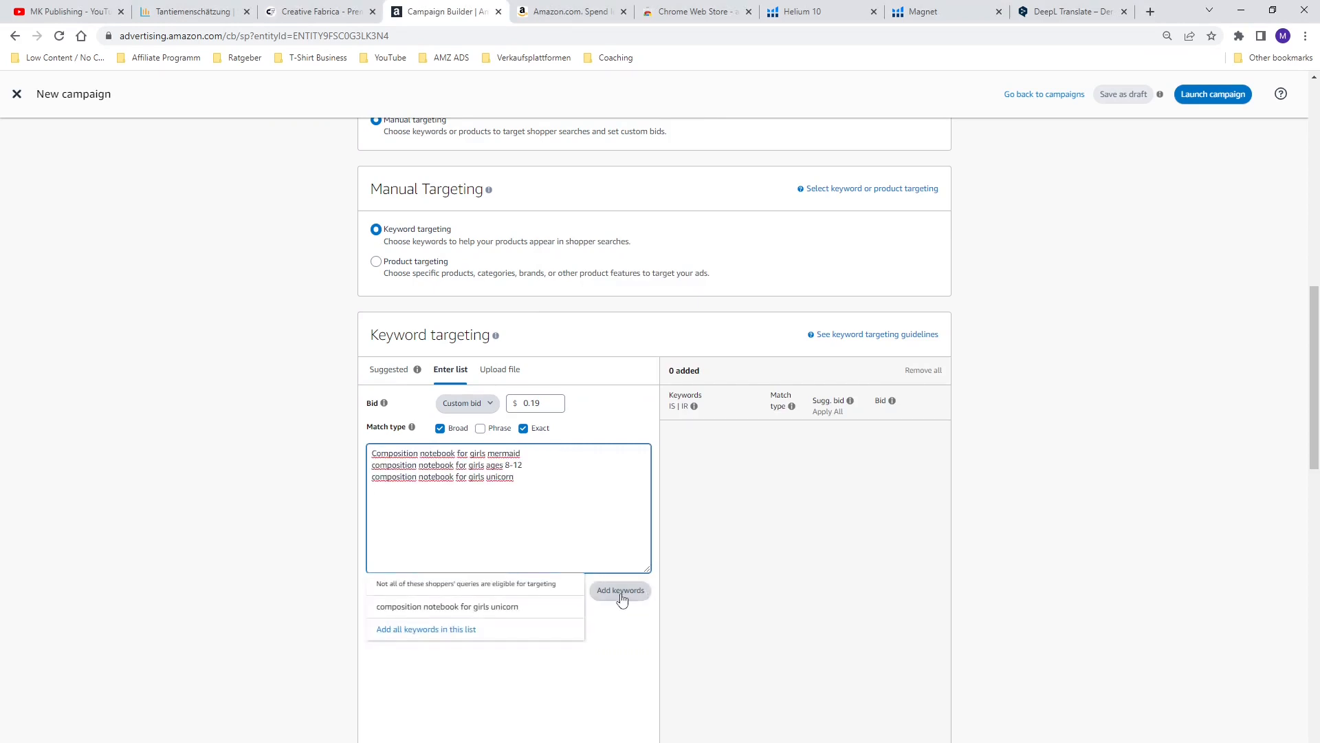
click(621, 593)
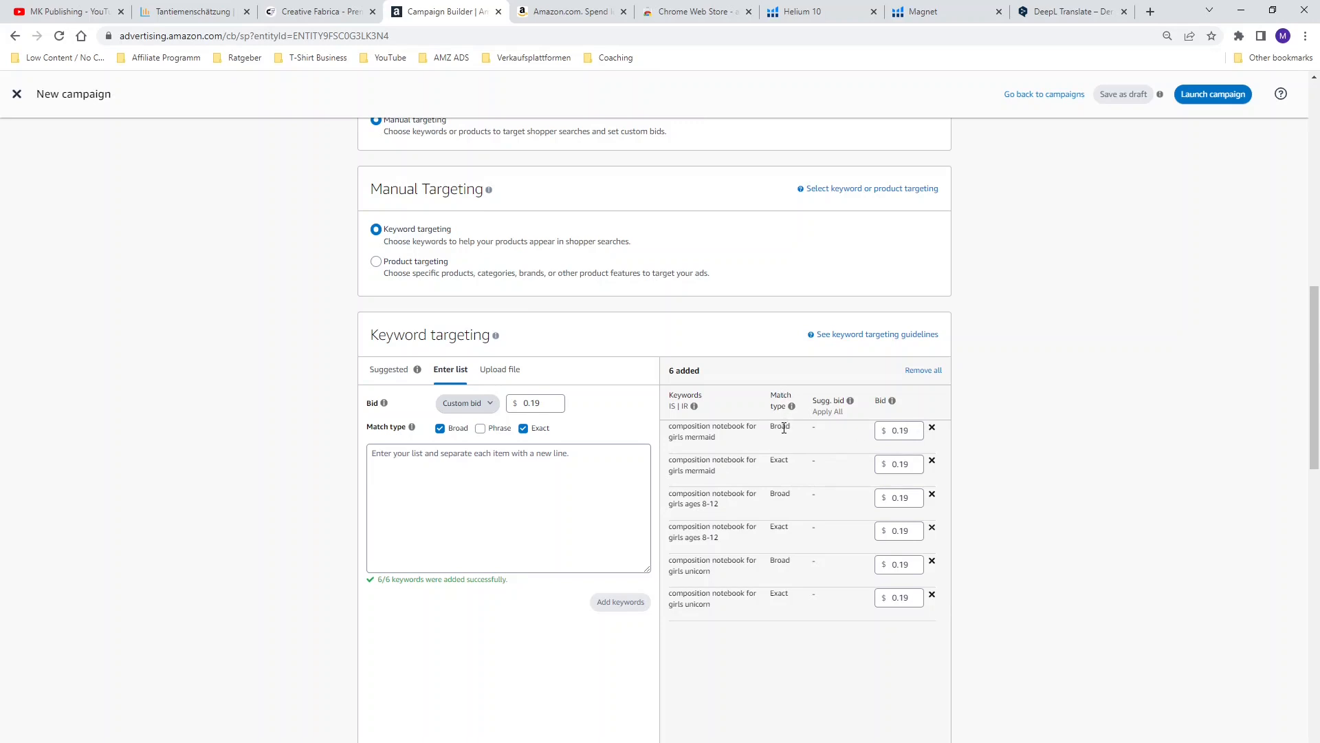
drag(770, 427, 792, 465)
Set the campaign bidding strategy to "Dynamic bids - down only"
scroll(792, 465, down, 8)
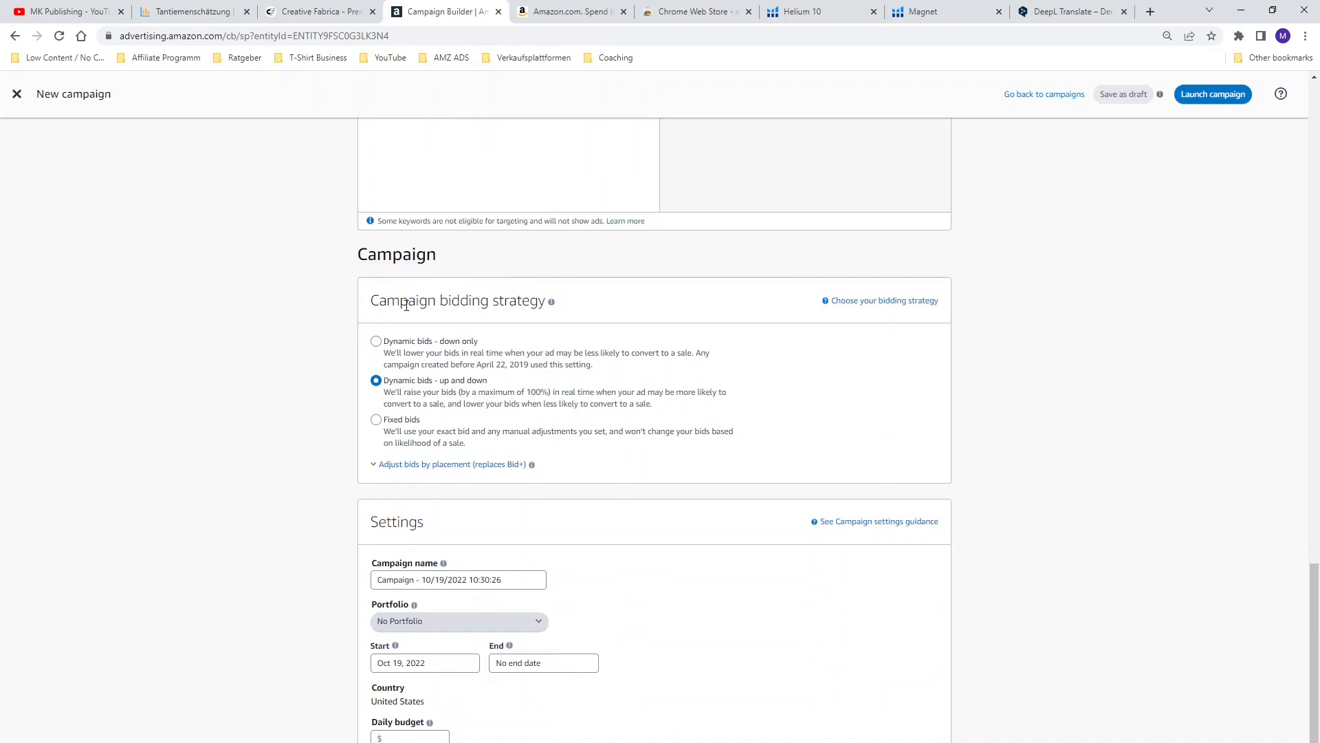
click(376, 342)
Name the campaign "composition notebook 10.22 manual" and set its daily budget to $5.00
scroll(516, 356, down, 3)
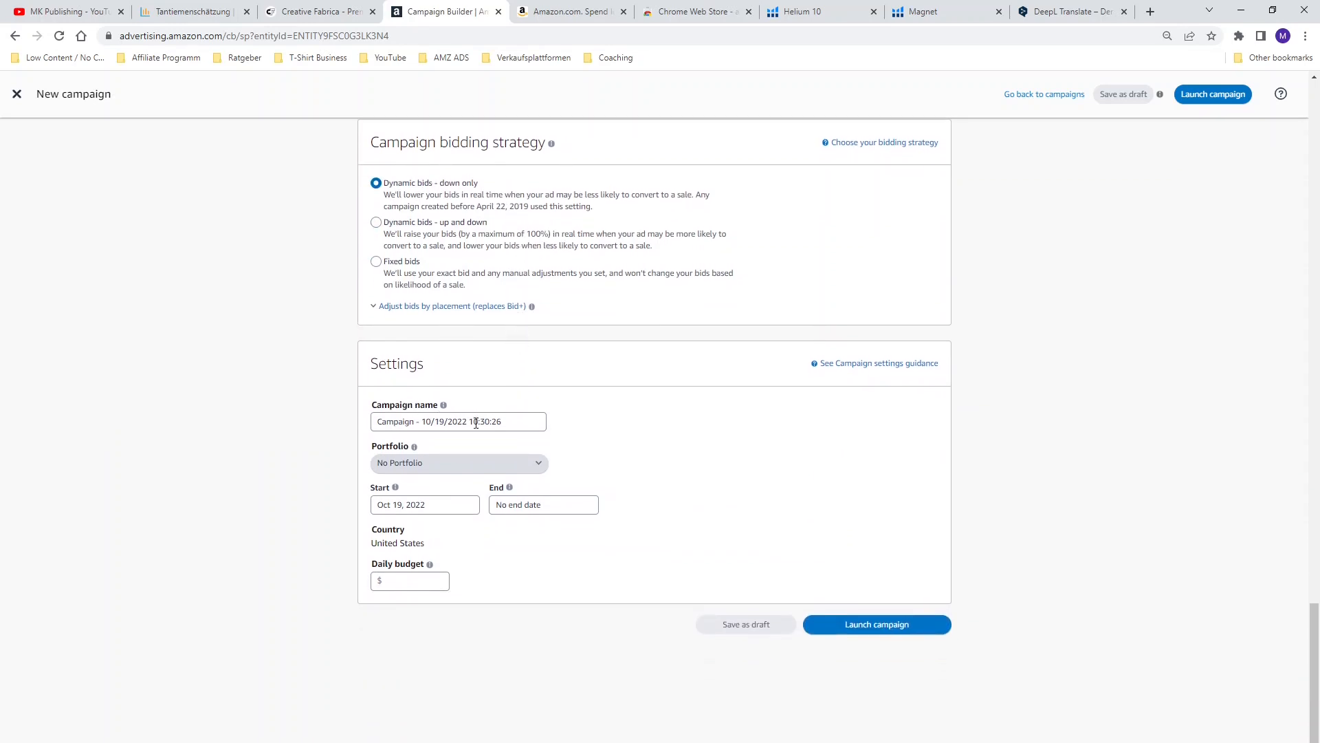
drag(512, 421, 309, 435)
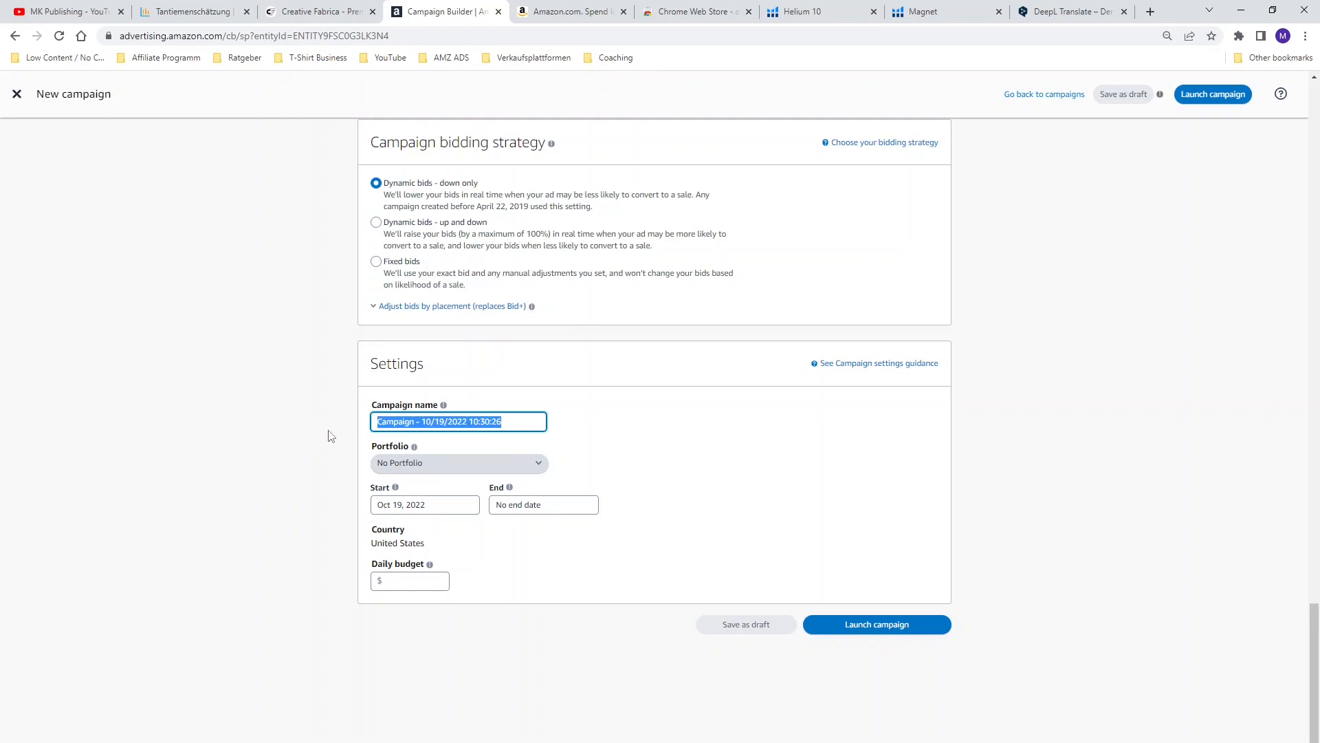
click(403, 581)
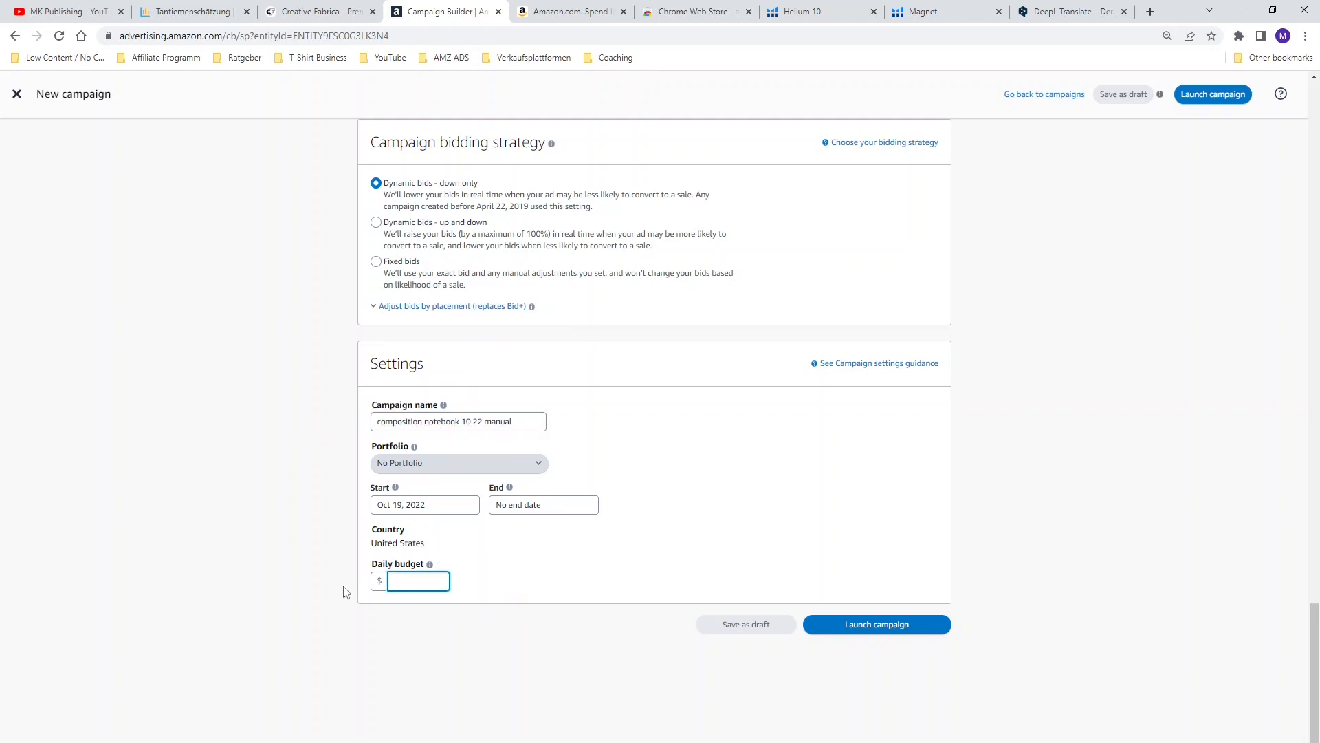
text(5)
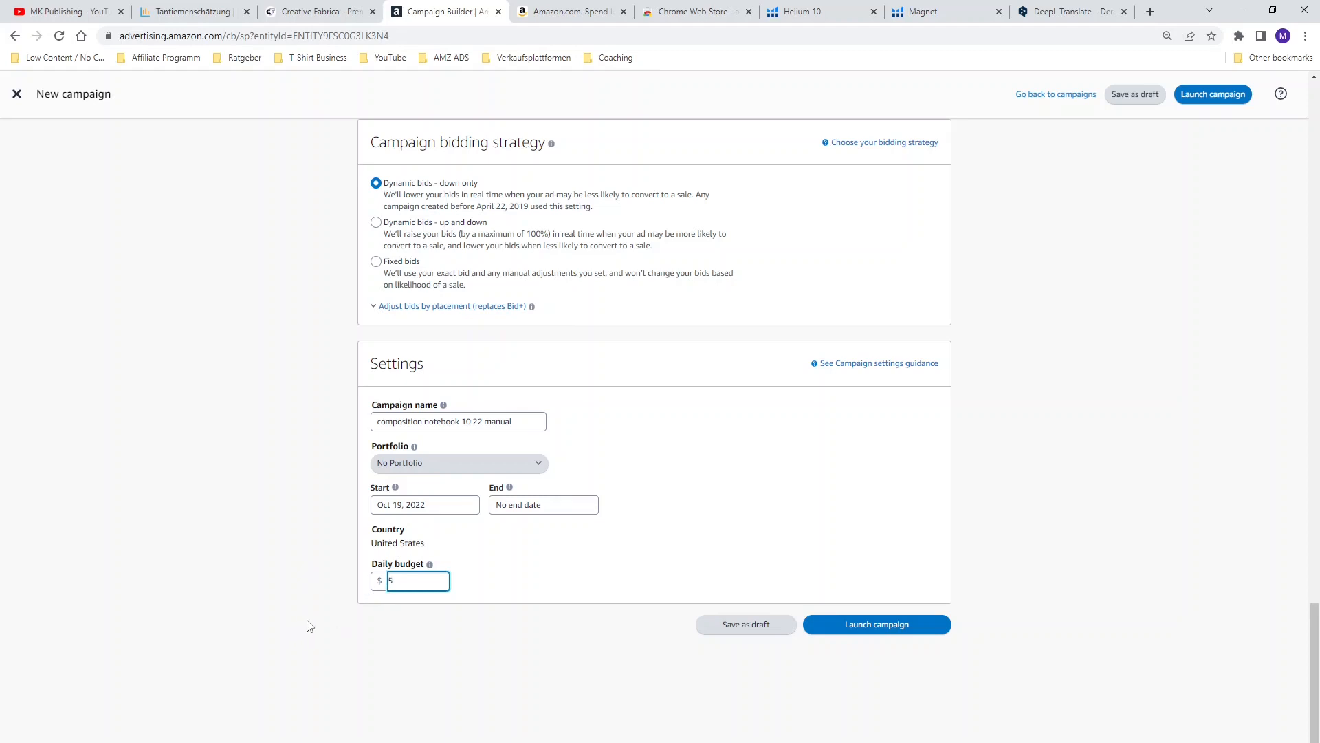
click(343, 613)
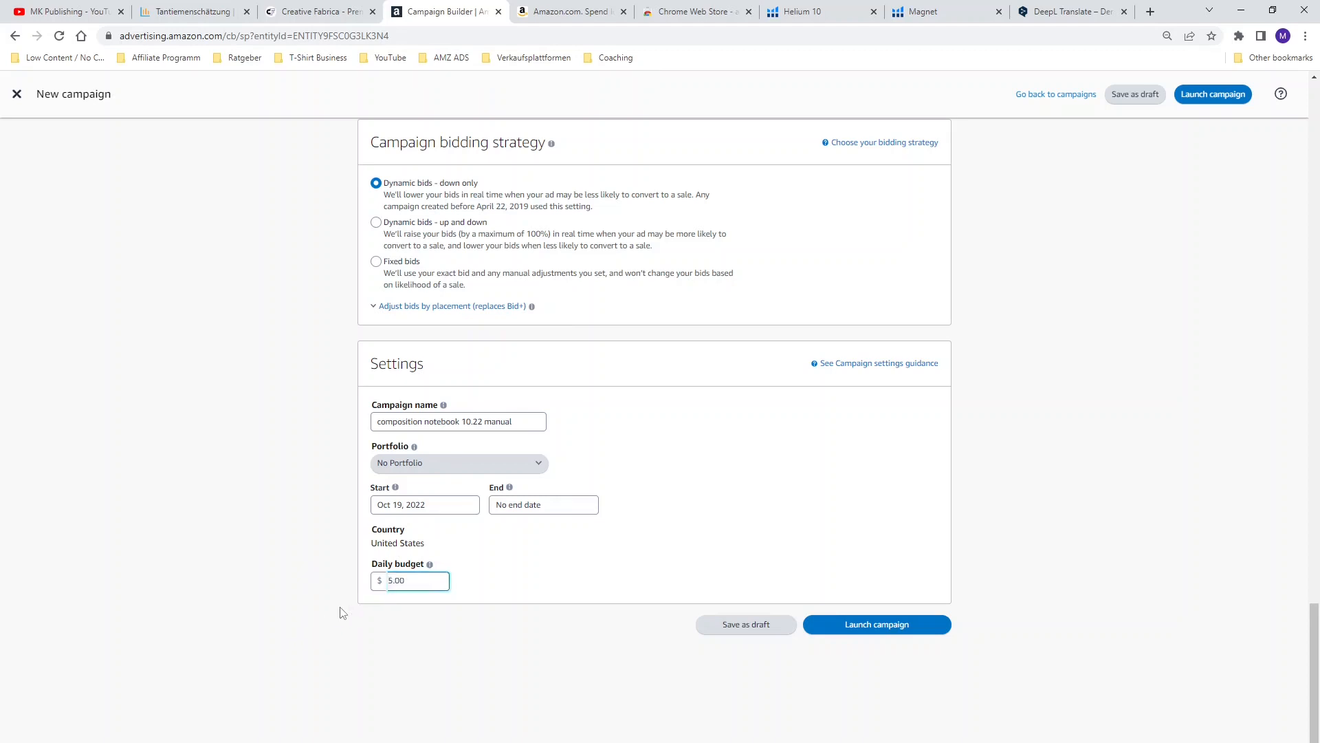